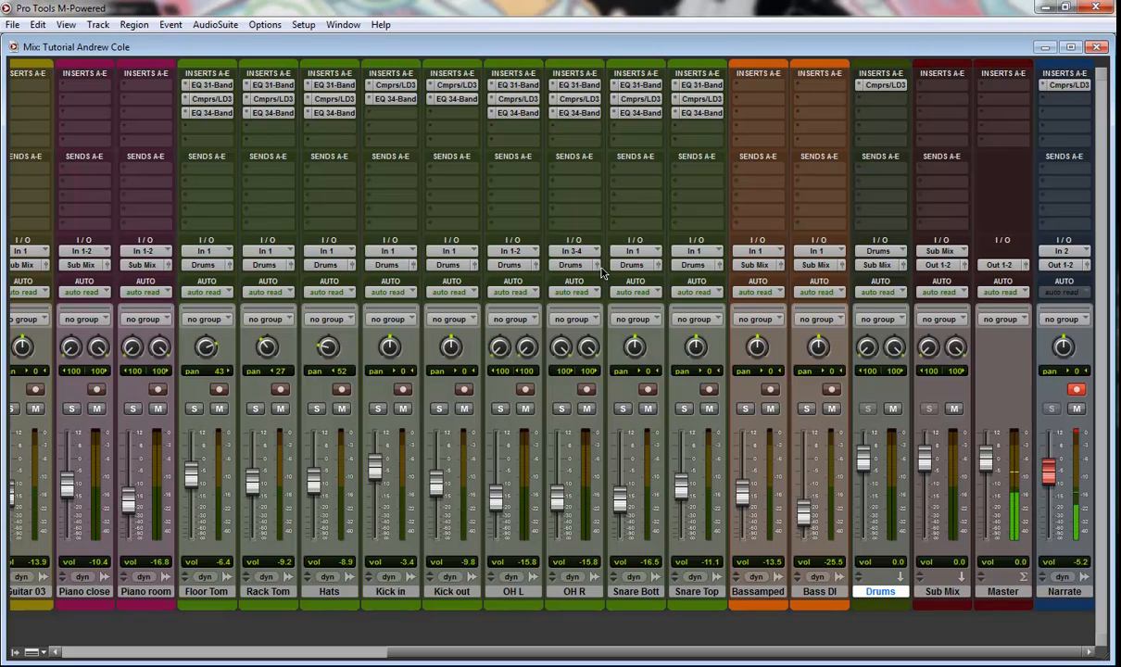
Select the Bassamped track and solo it.
click(758, 591)
click(813, 592)
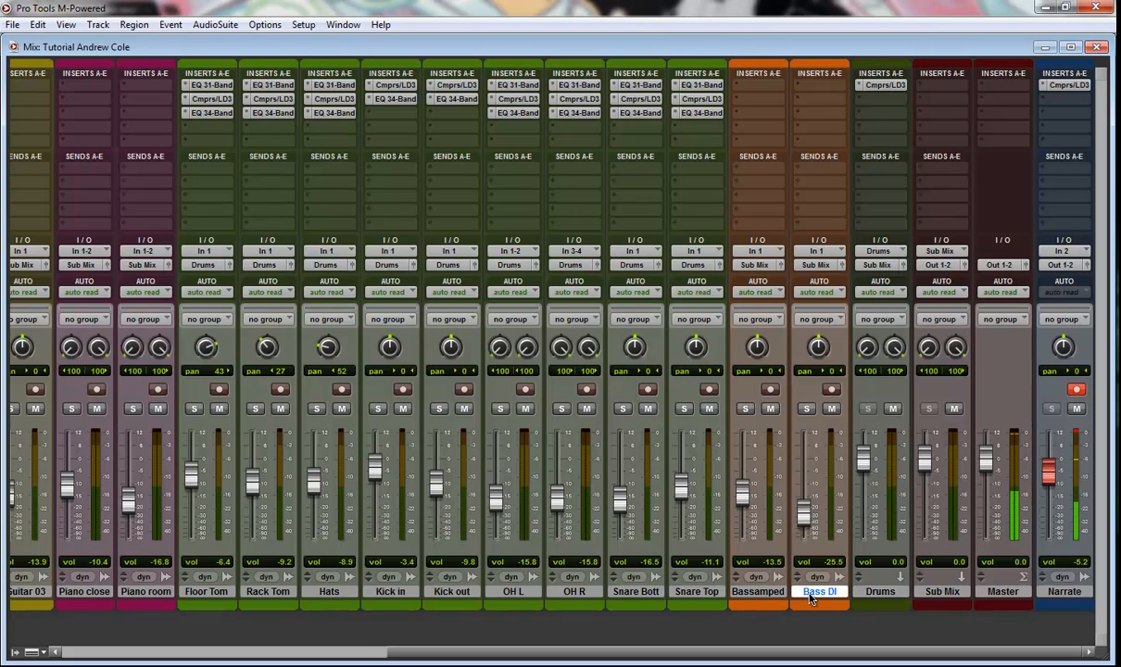
click(751, 590)
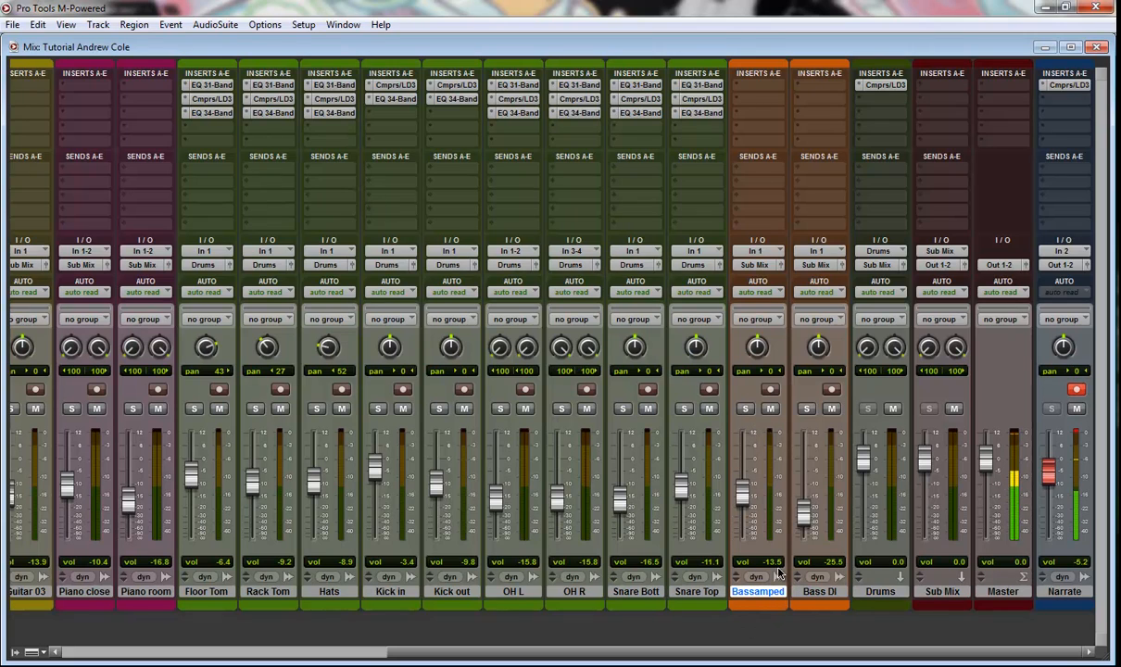
click(745, 410)
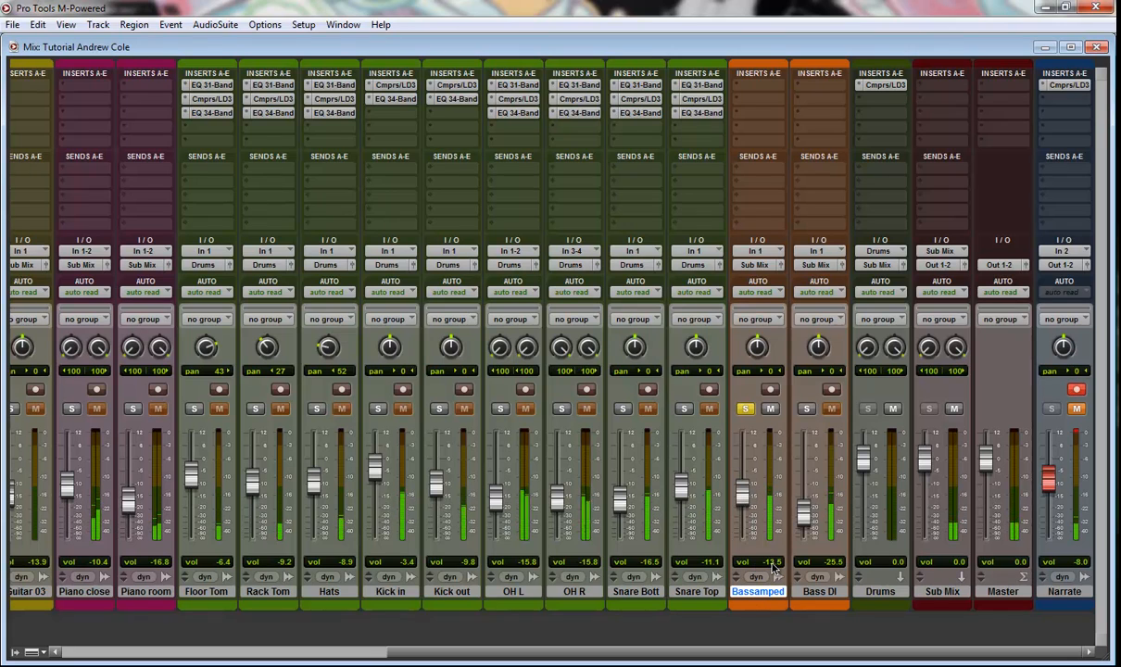
Try the Bassamped fader at about -2.5 dB, bring it back to about -12.9 dB, and unmute the Narrate track.
drag(742, 494, 747, 470)
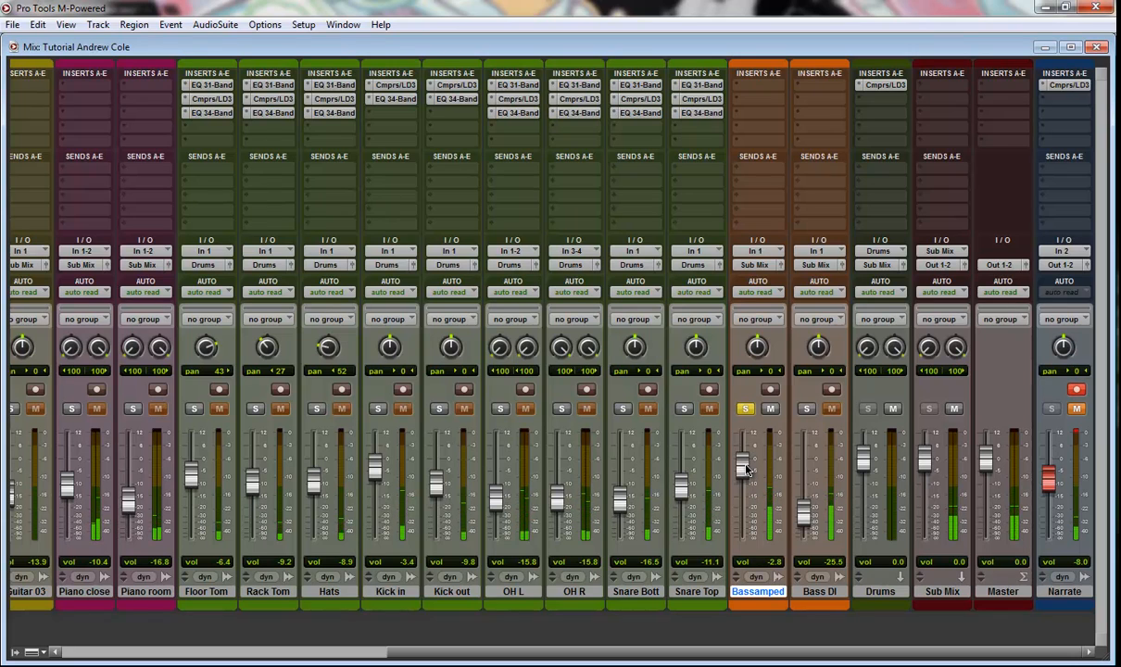
drag(747, 469, 747, 469)
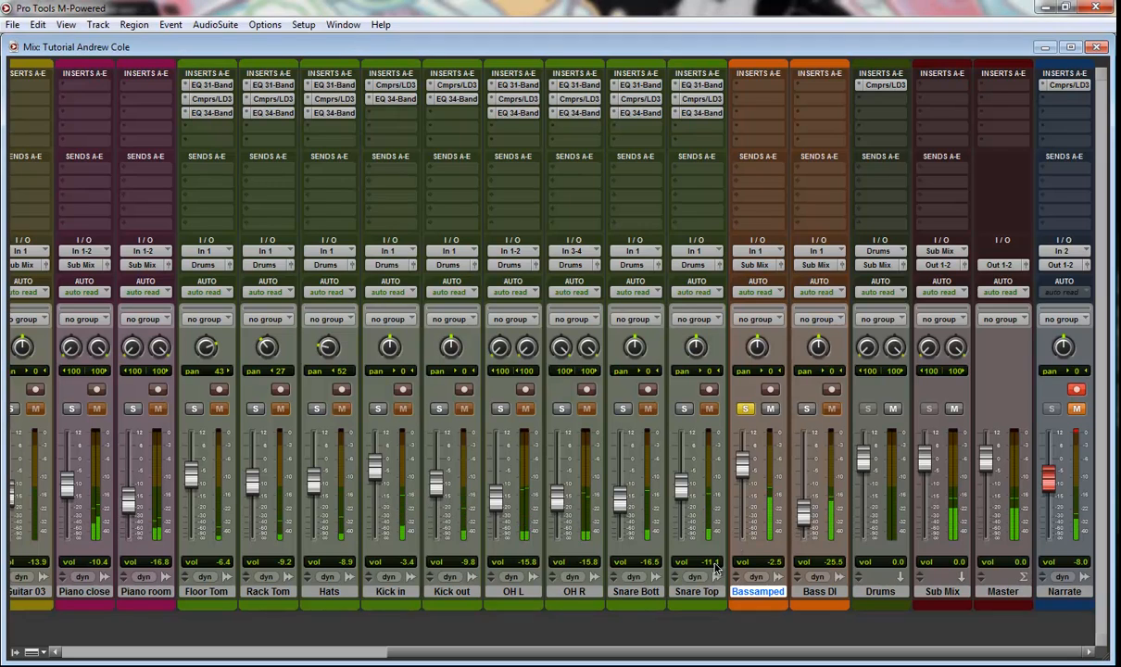
drag(742, 467, 745, 494)
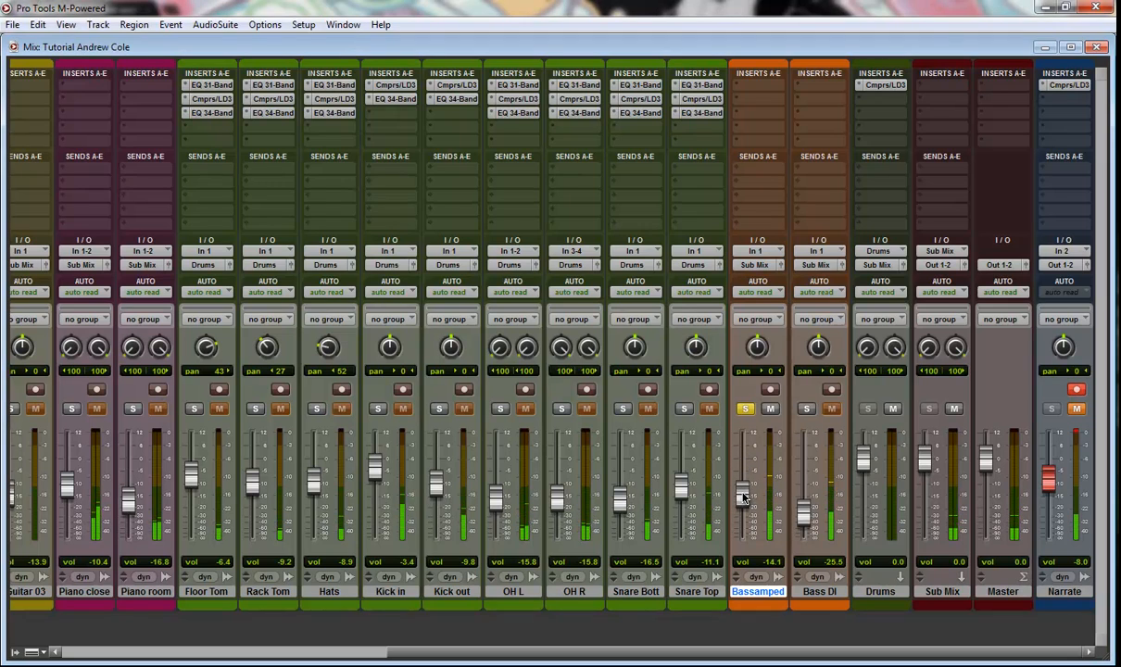
click(1077, 410)
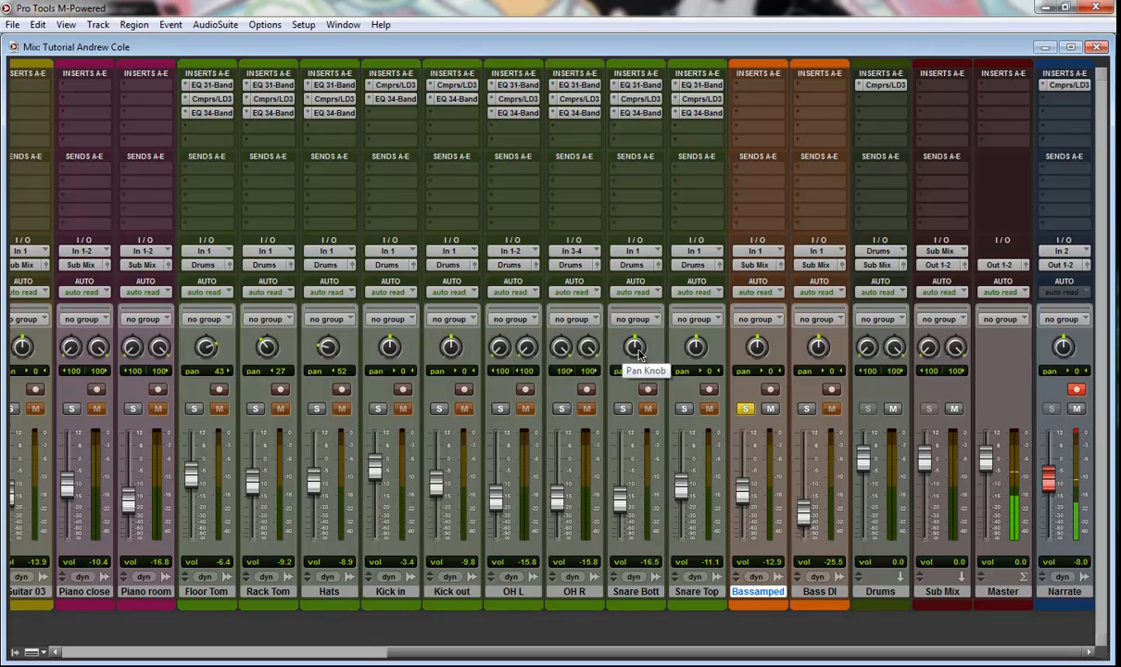
Insert the Digidesign Compressor/Limiter Dyn 3 (mono) plug-in in the first insert slot of the Bassamped track.
click(764, 93)
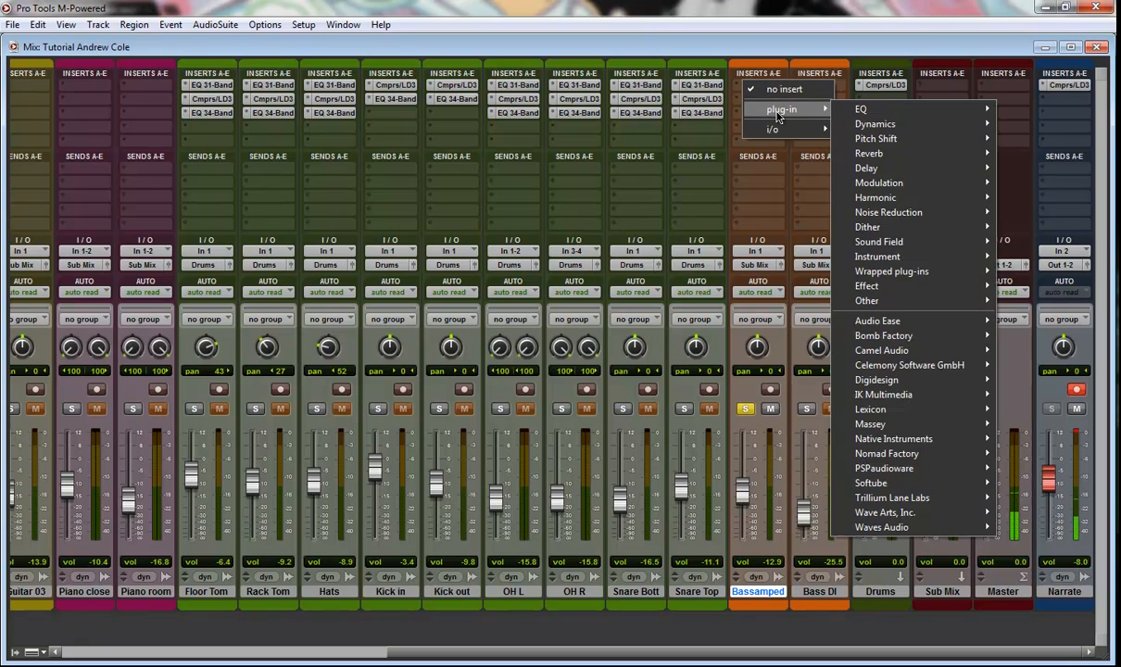
mouse_move(810, 118)
mouse_move(904, 126)
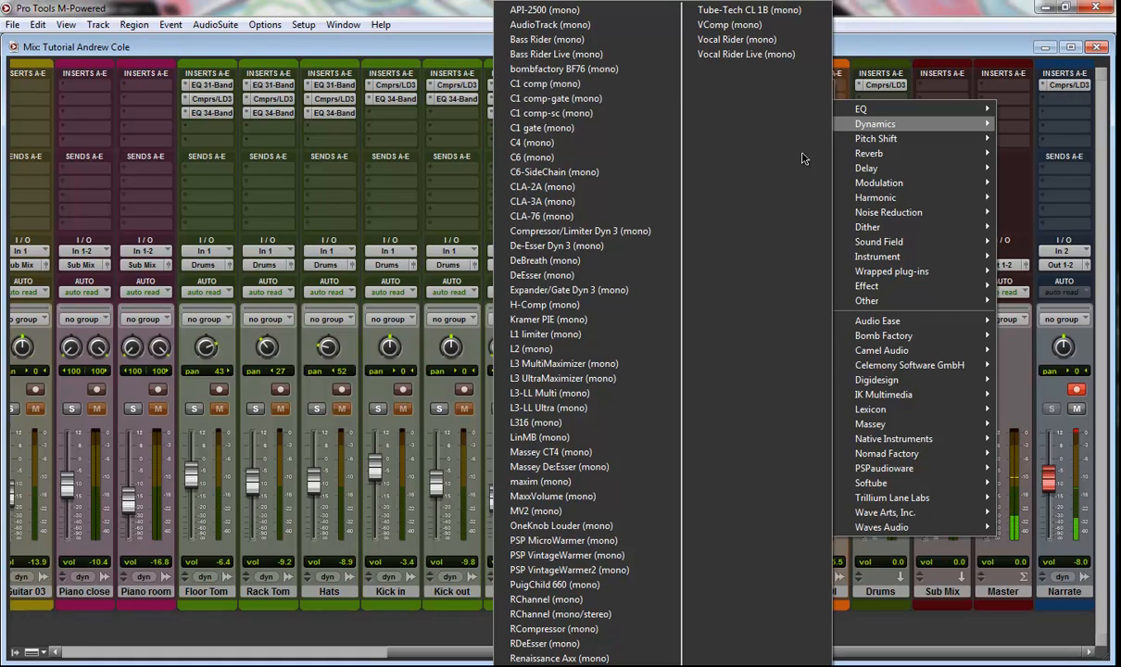
mouse_move(947, 385)
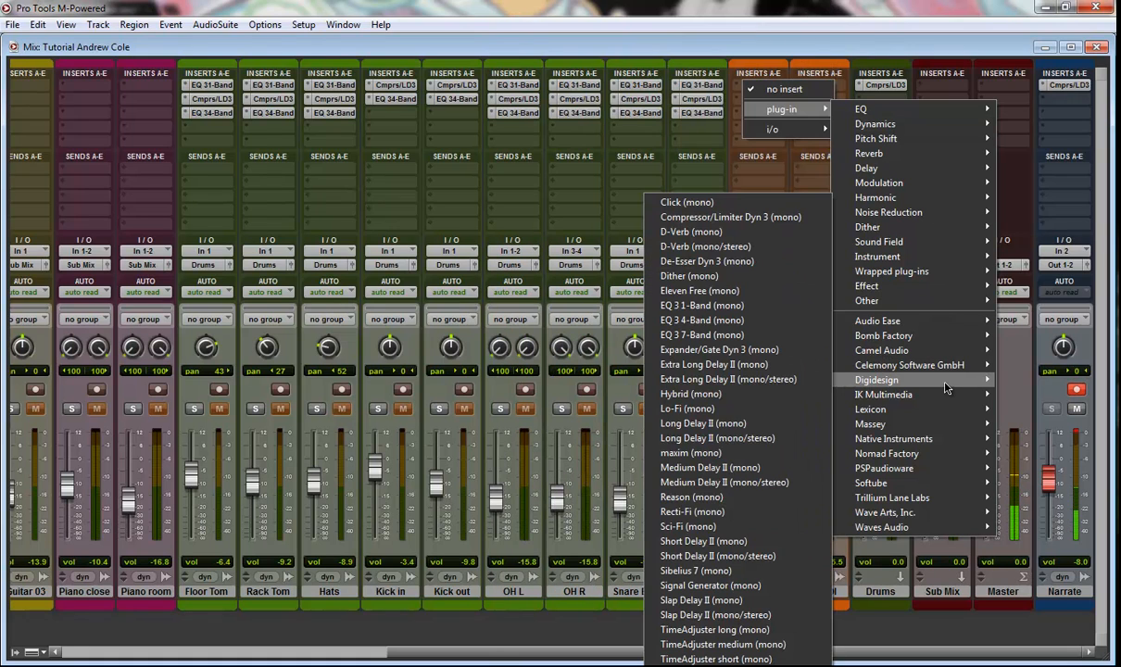
click(746, 217)
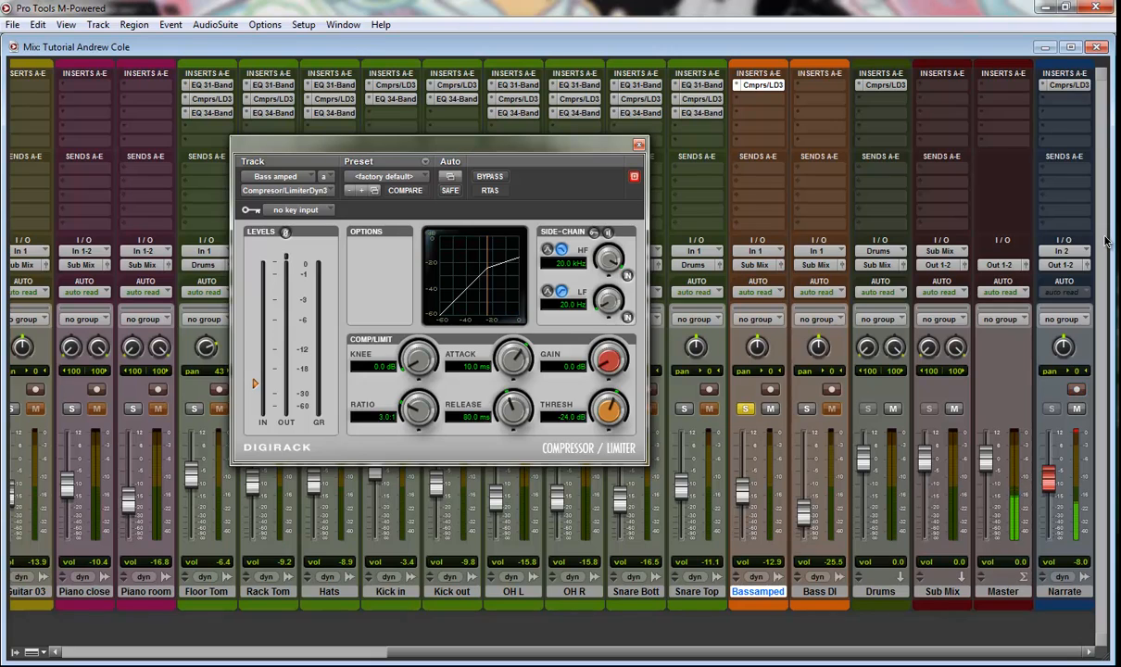
Mute the Narrate track and switch to the Edit window, moving the compressor window aside.
click(1077, 410)
click(1076, 389)
click(1094, 53)
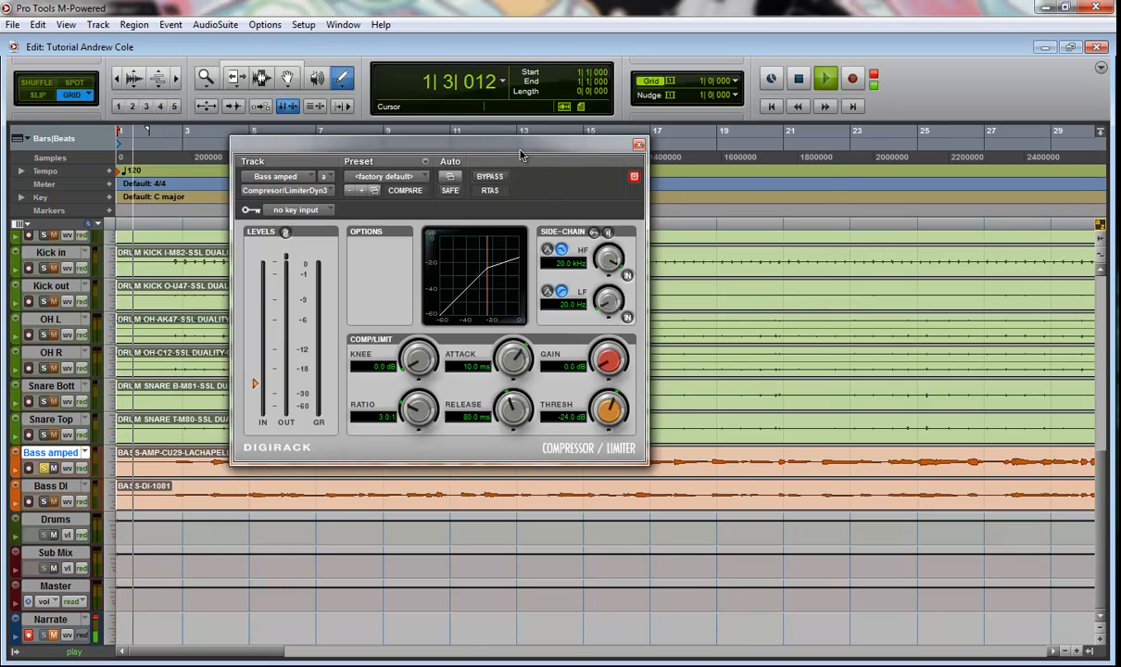
drag(521, 155, 697, 152)
Stop playback and use the Smart Tool to restart it from bar 5.
key(space)
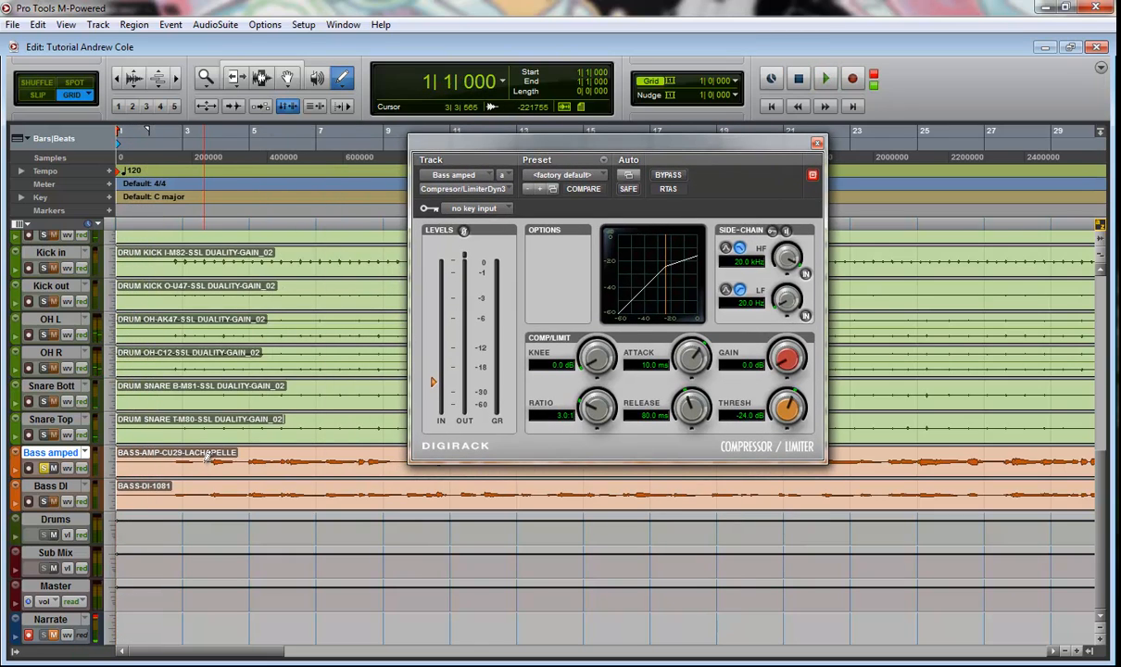
click(274, 72)
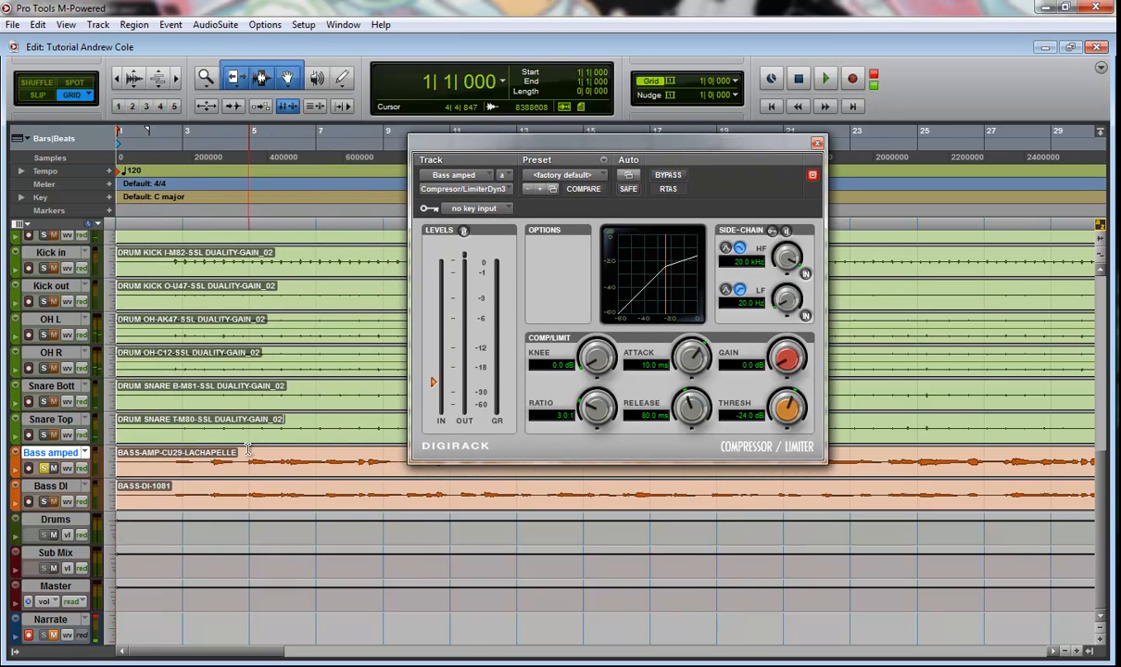
click(240, 426)
key(space)
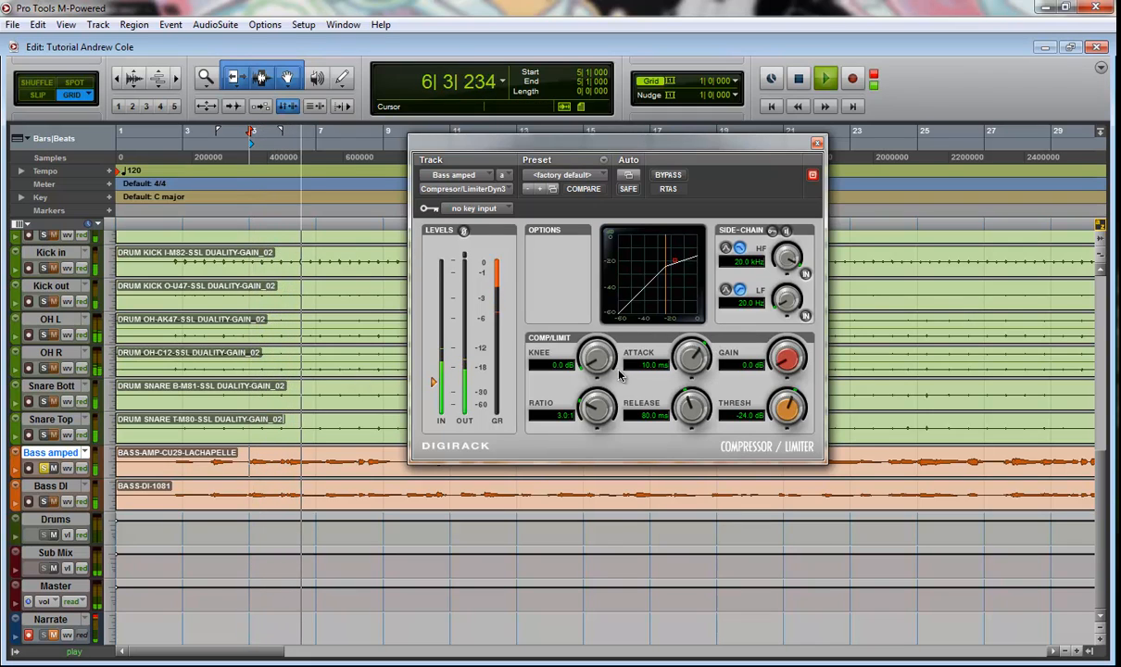
Set the compressor's knee to 10 dB, attack to about 13 ms, release to 23.3 ms, ratio to 6:1 and threshold to -27.6 dB.
drag(604, 369, 609, 312)
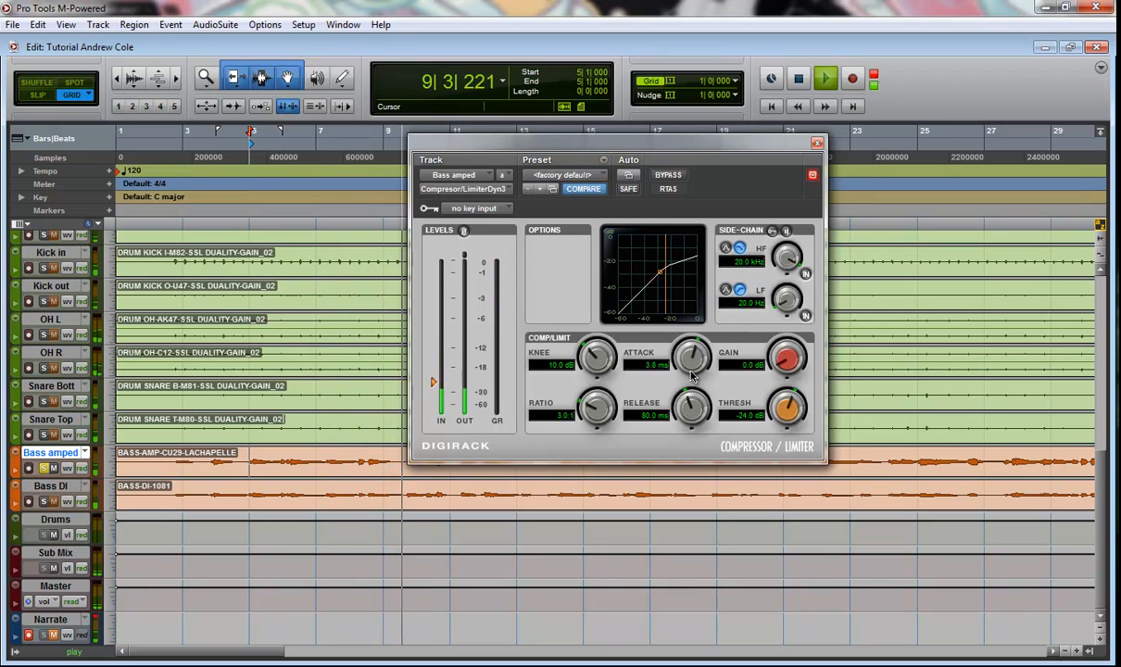
drag(705, 360, 698, 356)
drag(695, 411, 696, 445)
drag(695, 445, 696, 446)
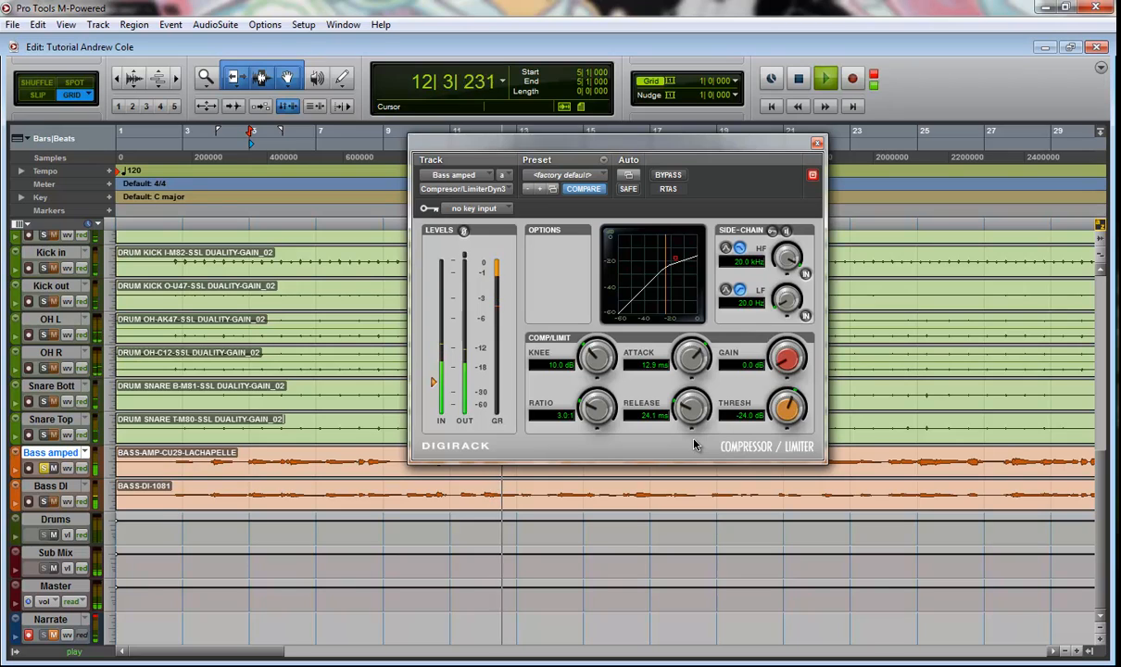
drag(594, 412, 595, 390)
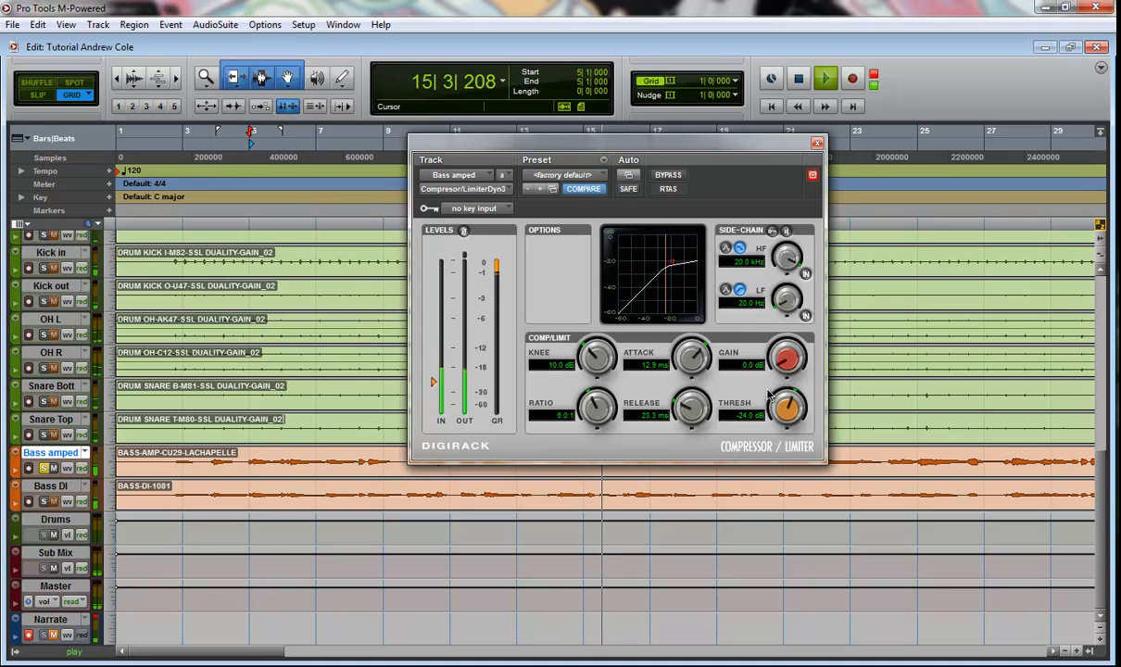
drag(784, 408, 778, 419)
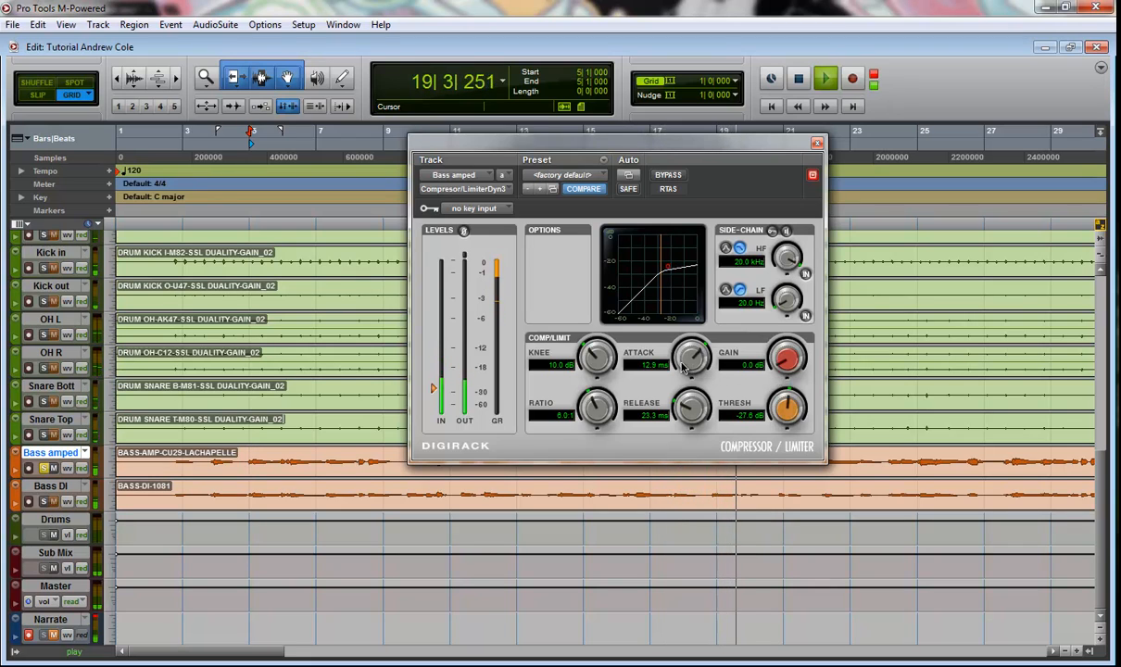
Refine the compressor with 1.2 dB gain, 7.3 ms attack, a lower knee, 15.1 ms release and a -23.4 dB threshold.
drag(776, 366, 776, 362)
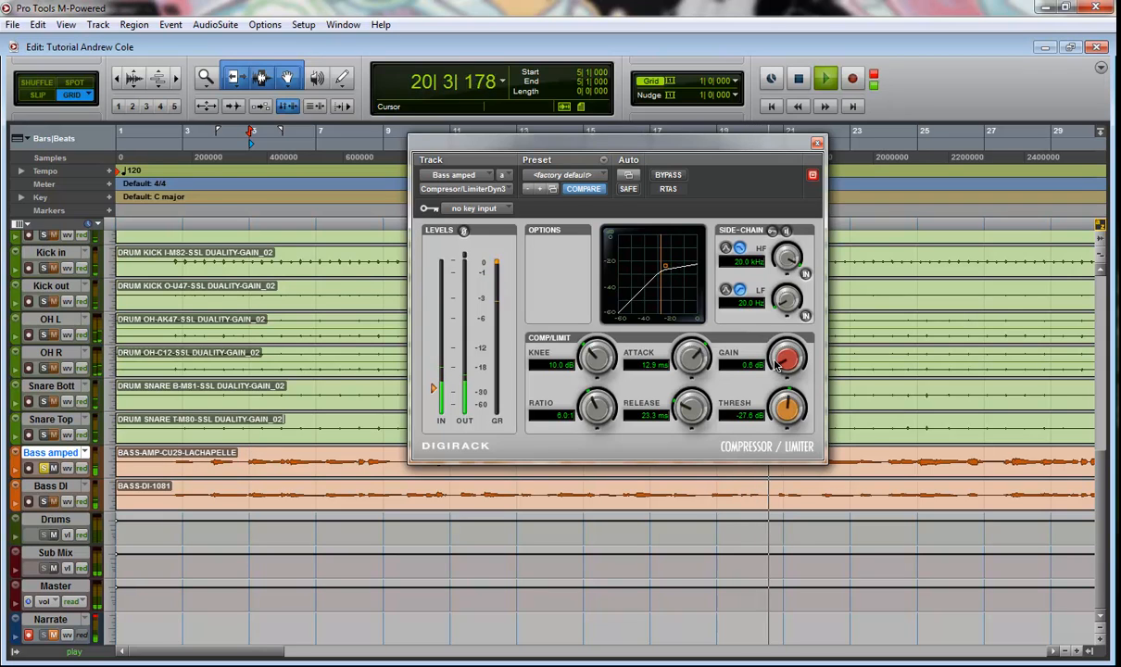
drag(687, 364, 684, 377)
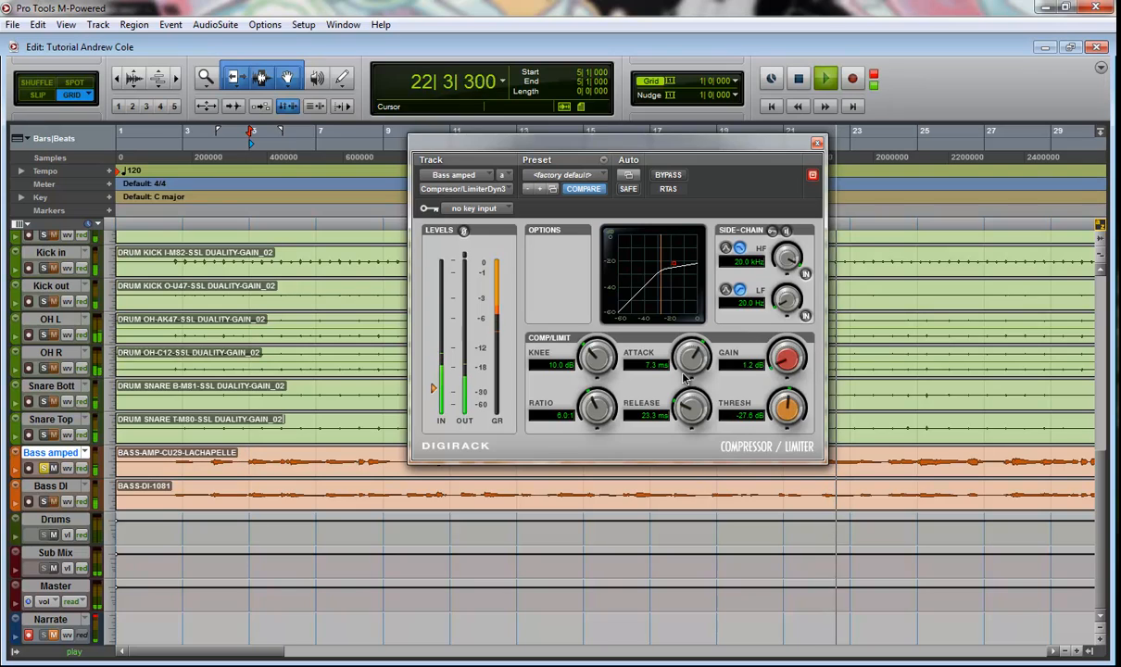
drag(599, 362, 608, 373)
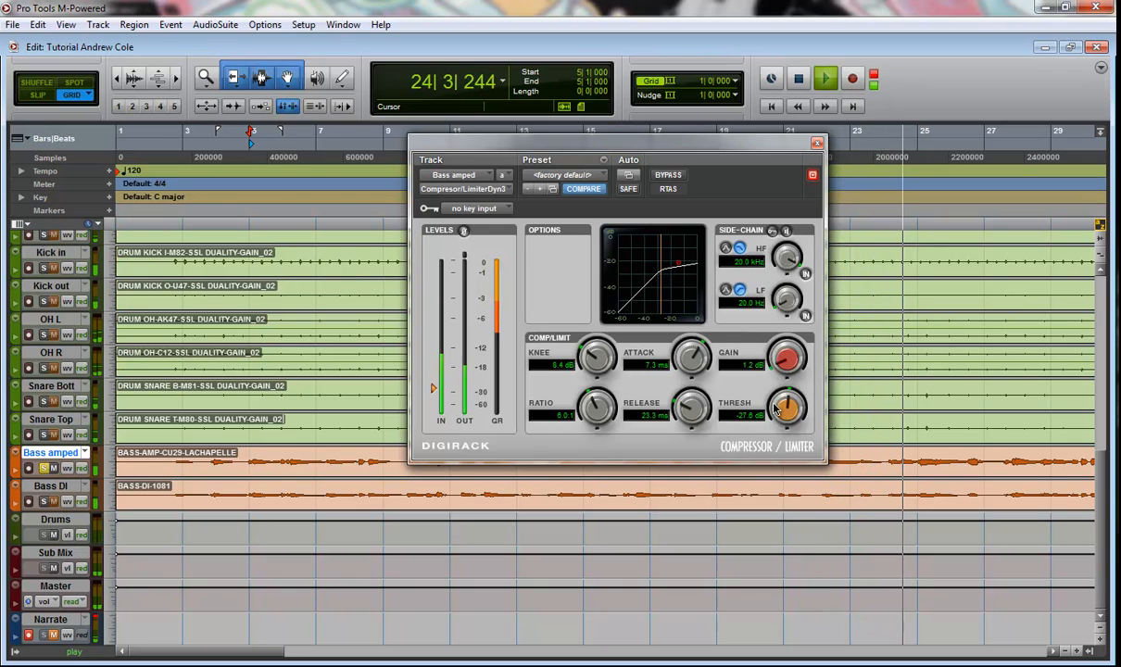
drag(789, 410, 790, 419)
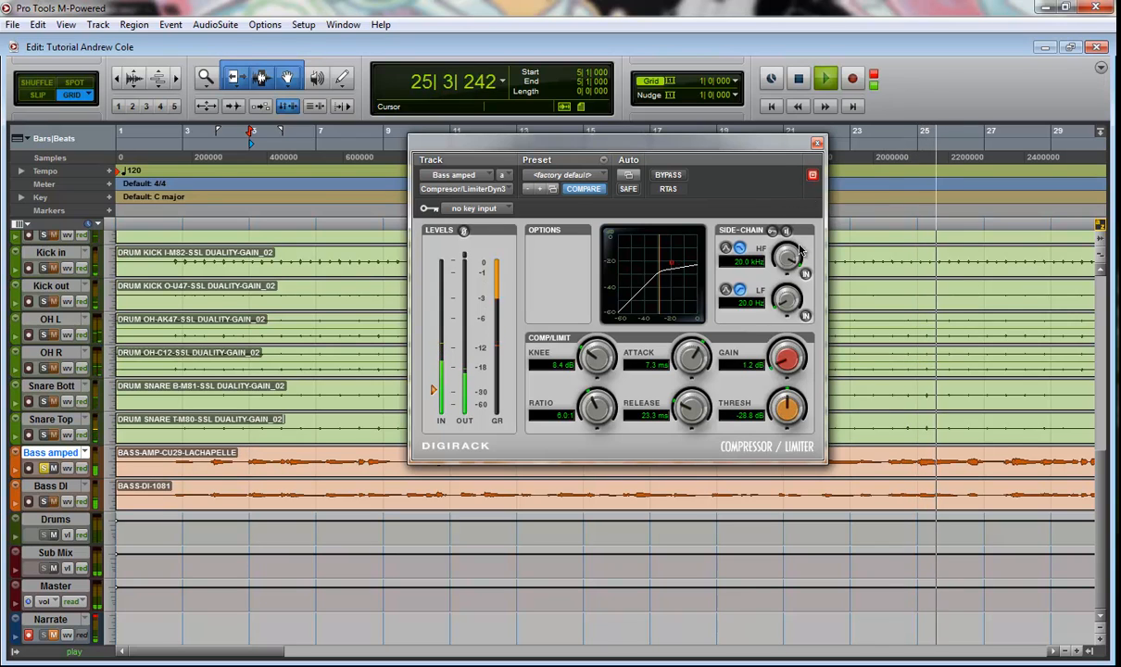
drag(692, 408, 700, 429)
drag(798, 425, 798, 409)
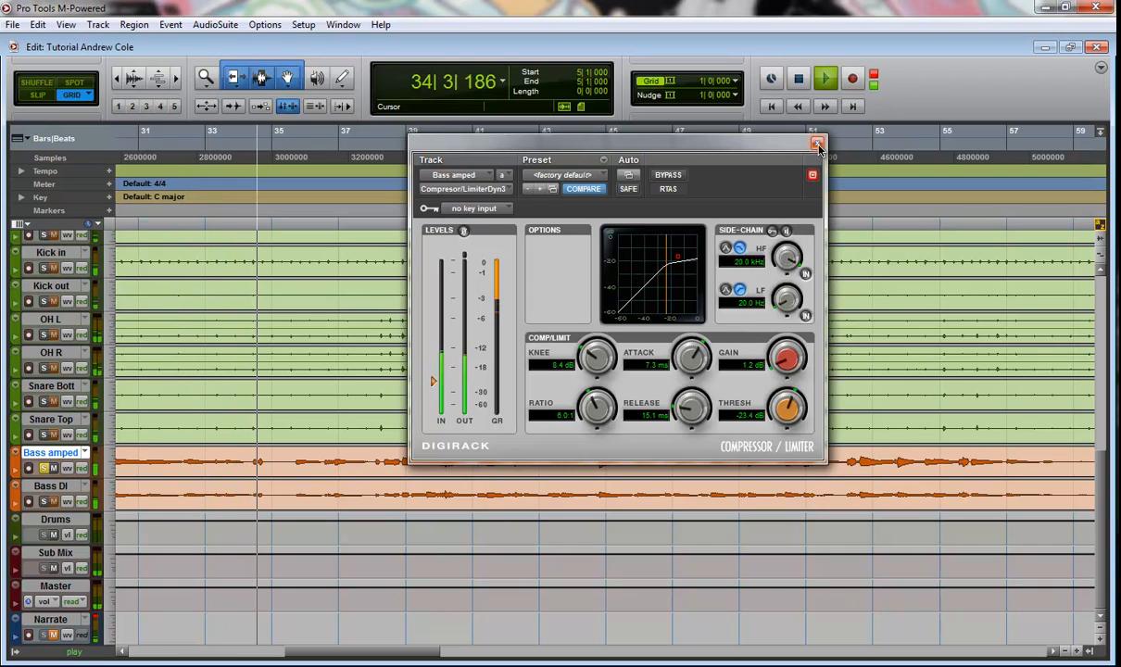
Close the open Google Chrome window.
right_click(330, 664)
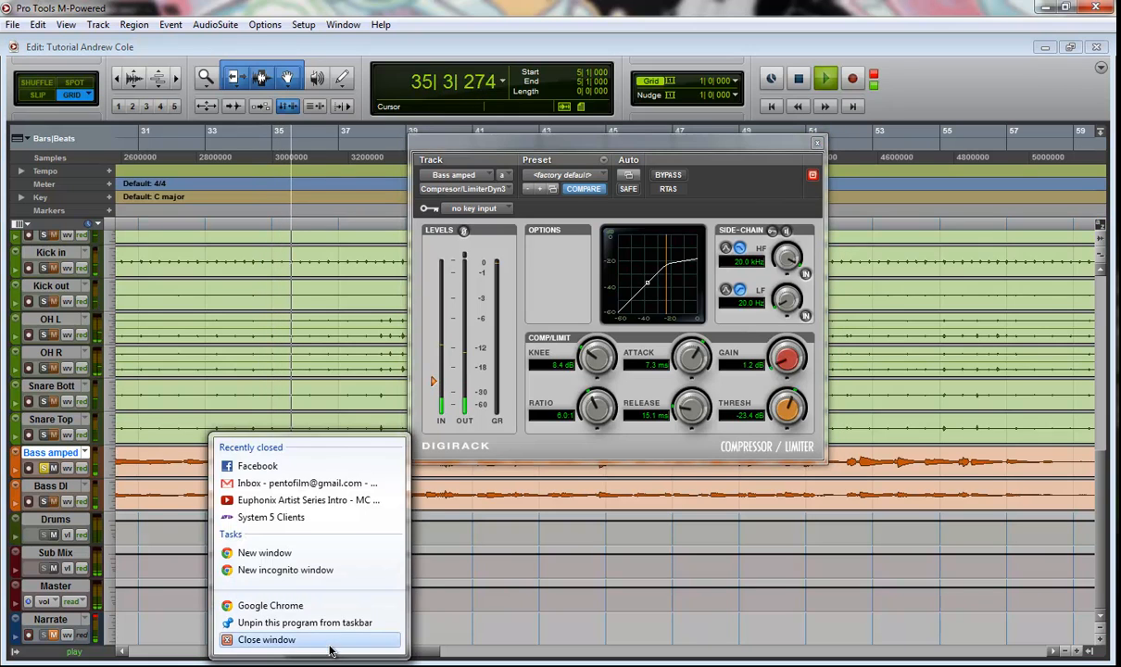
click(331, 645)
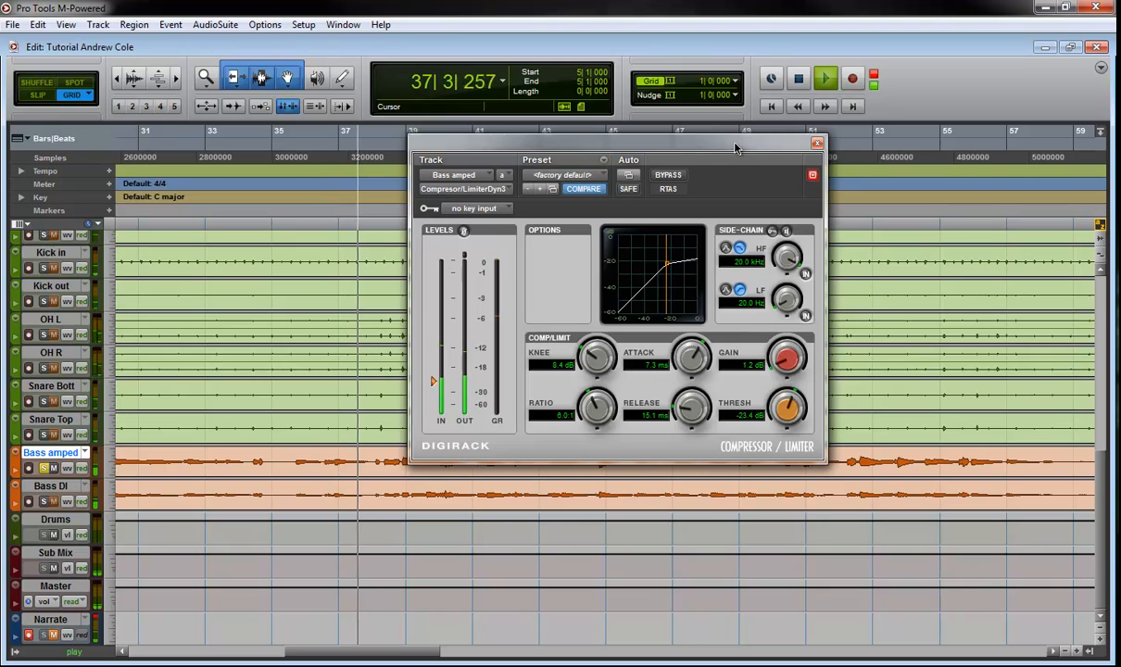
Close the compressor window, stop playback and return to the Mix window.
click(820, 143)
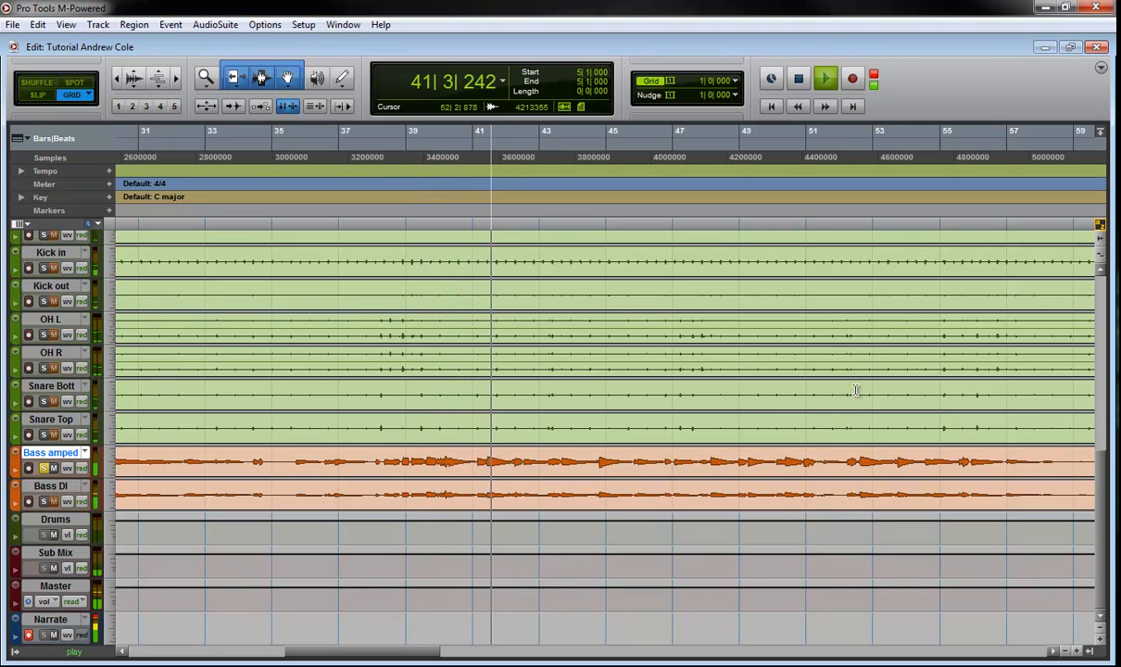
key(space)
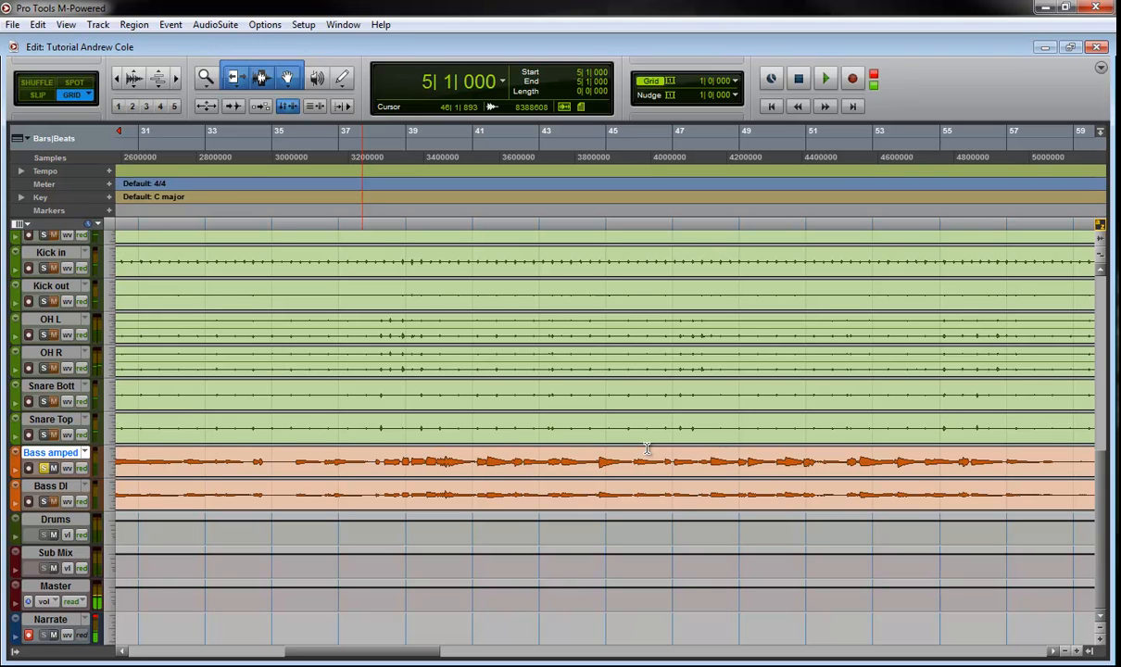
key(ctrl+equal)
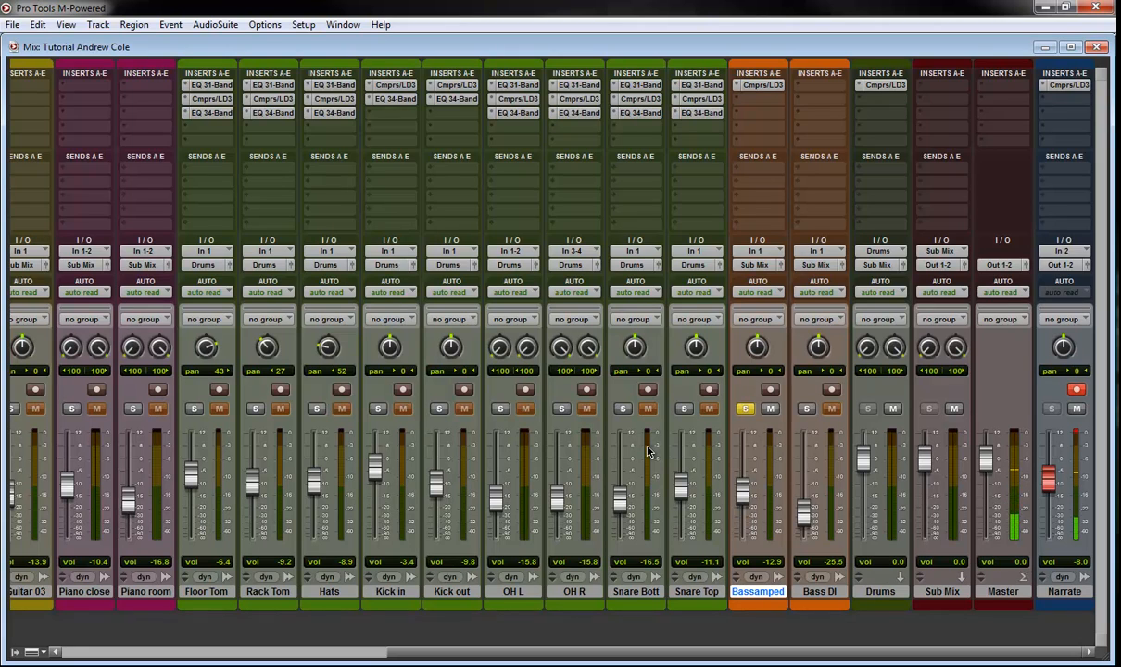
Insert the EQ 3 4-Band (mono) plug-in in the second insert slot of the Bassamped track.
click(771, 102)
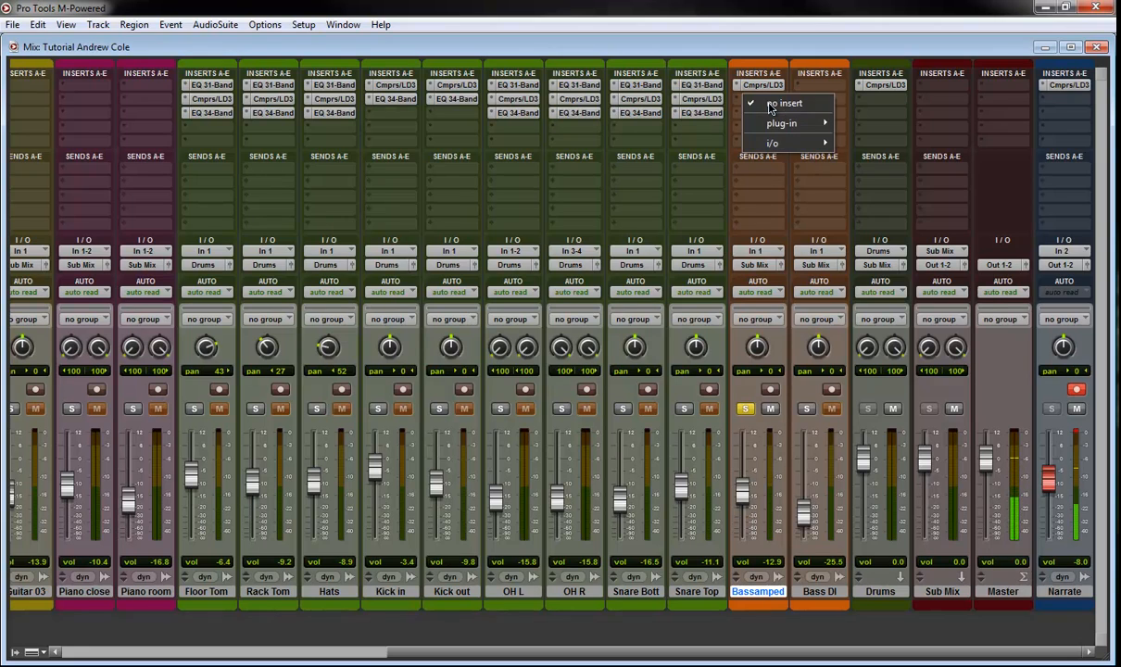
mouse_move(771, 127)
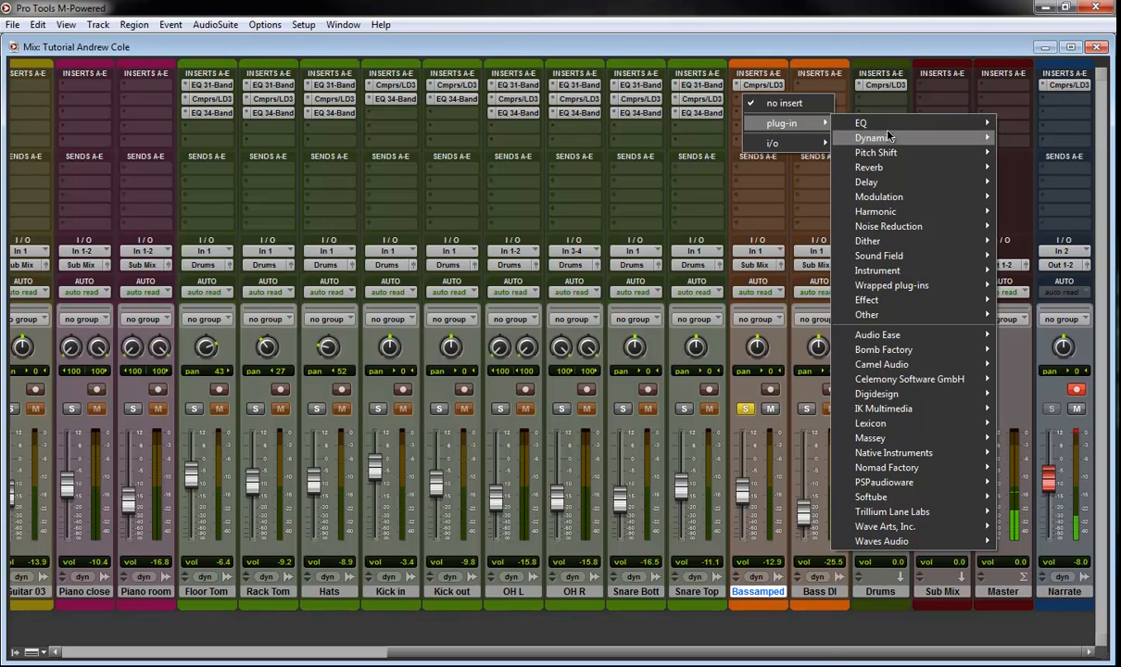
mouse_move(847, 124)
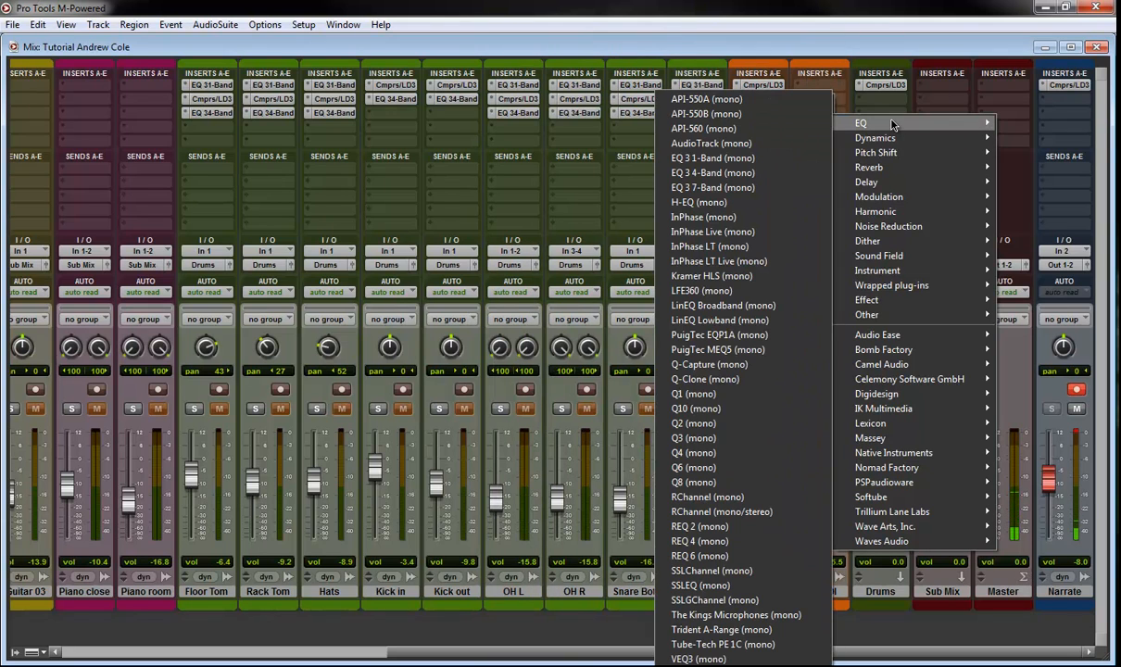
click(738, 173)
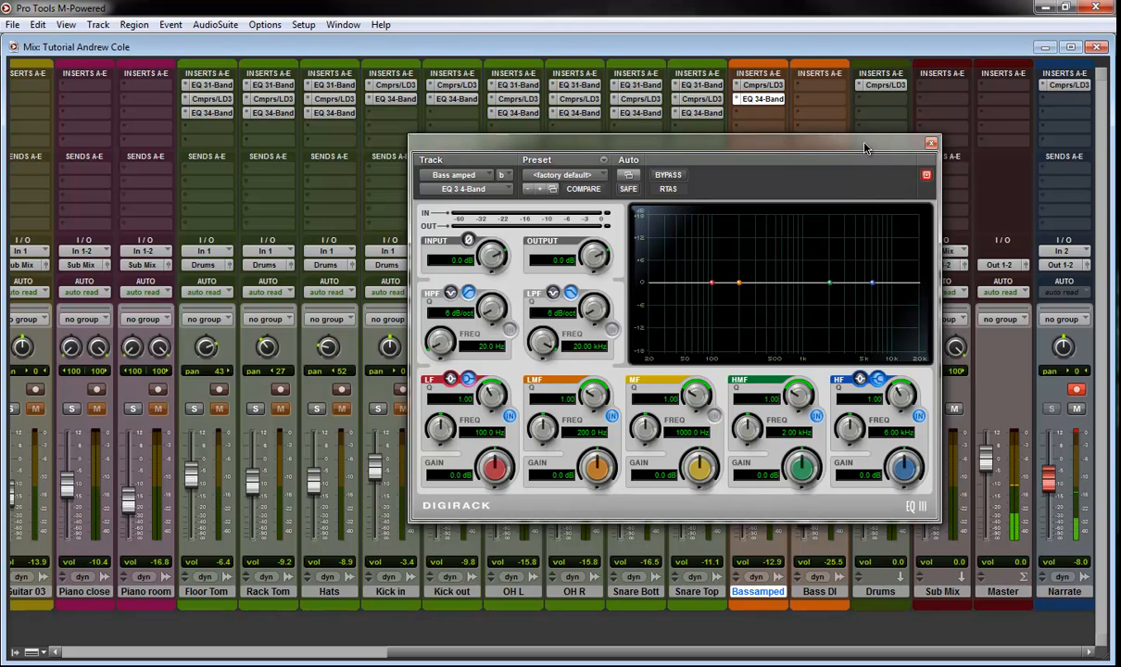
Move the EQ window aside and cut the low-mid (LMF) band by about 3.7 dB at 154 Hz.
drag(865, 148, 760, 164)
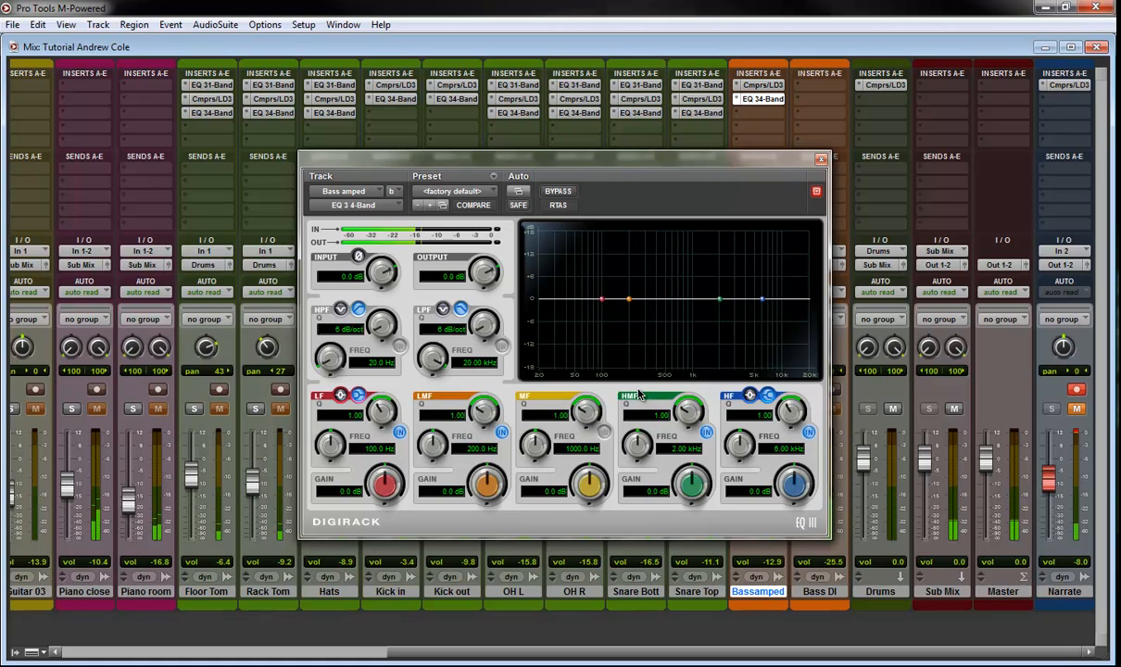
drag(690, 159, 740, 105)
drag(558, 109, 560, 120)
mouse_move(671, 258)
mouse_down()
mouse_move(691, 271)
mouse_move(660, 269)
mouse_up()
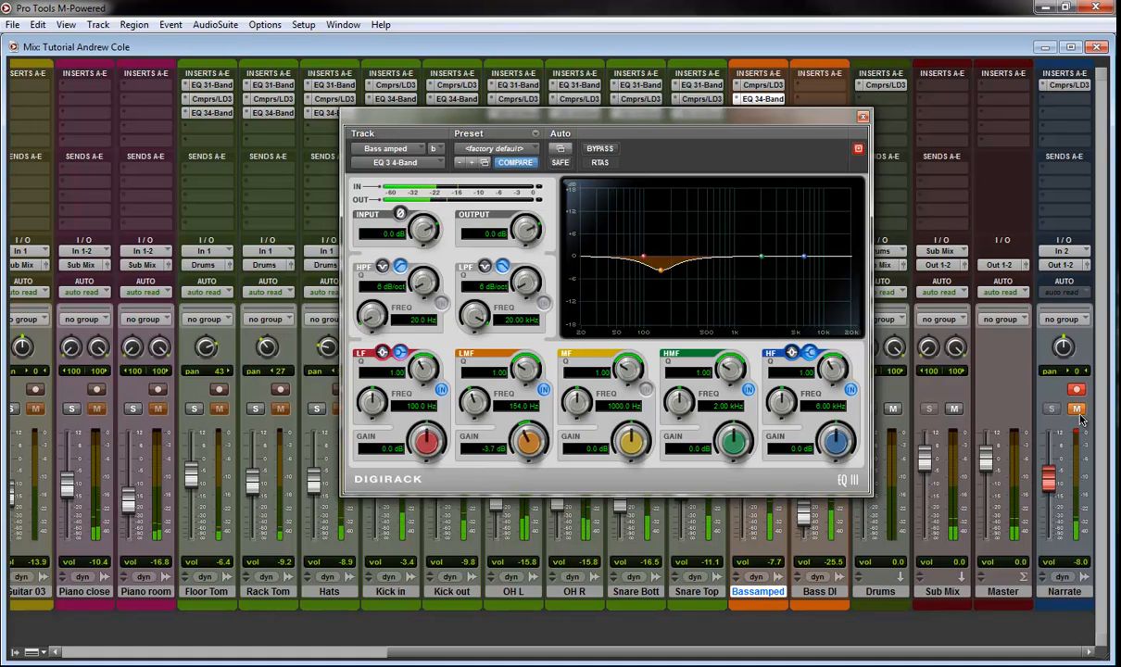
Boost the EQ's LMF band to 18 dB with a Q of 10 and sweep its frequency to 161.6 Hz.
click(1077, 408)
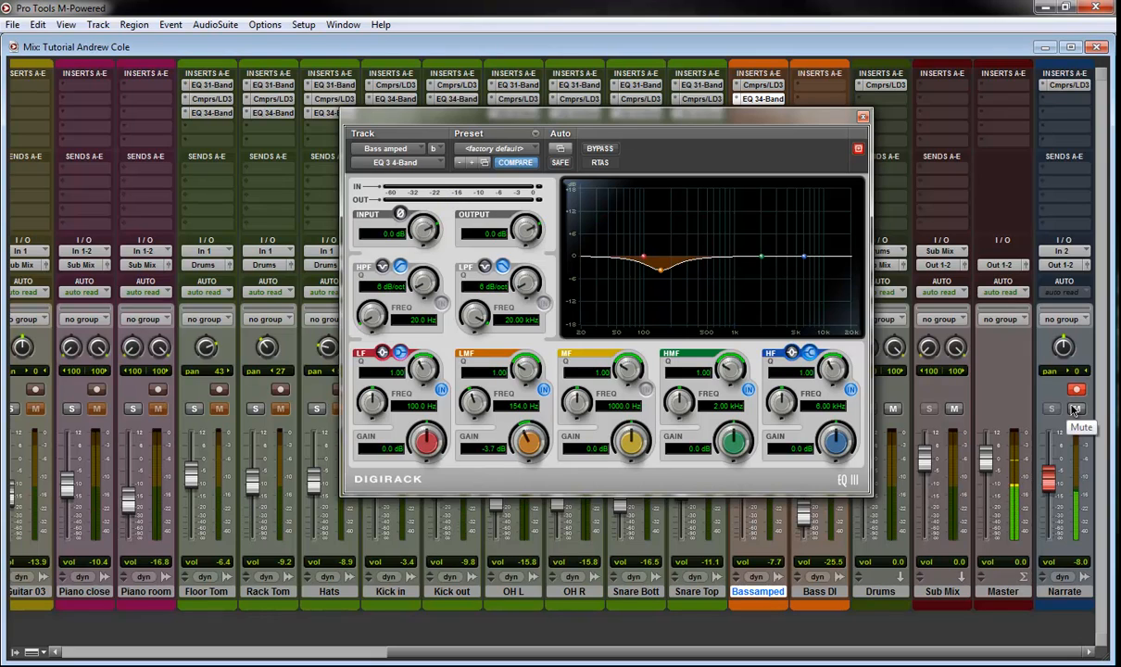
drag(529, 443, 575, 304)
drag(539, 376, 538, 303)
drag(484, 391, 478, 424)
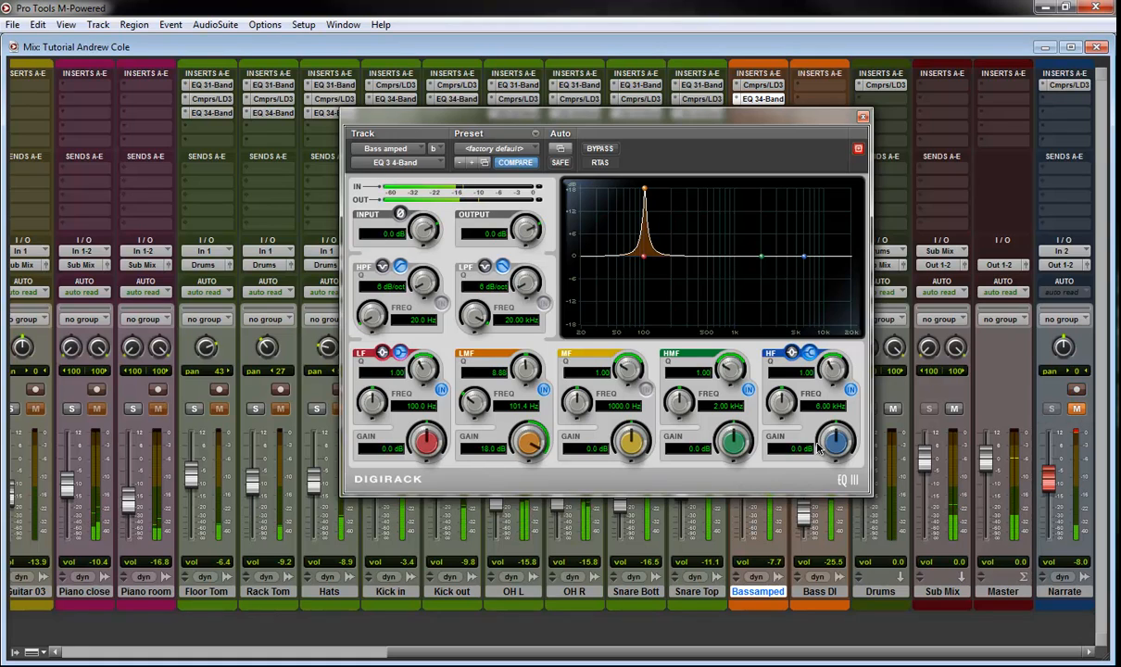
mouse_move(474, 400)
mouse_down()
mouse_move(472, 421)
mouse_move(492, 369)
mouse_move(481, 390)
mouse_up()
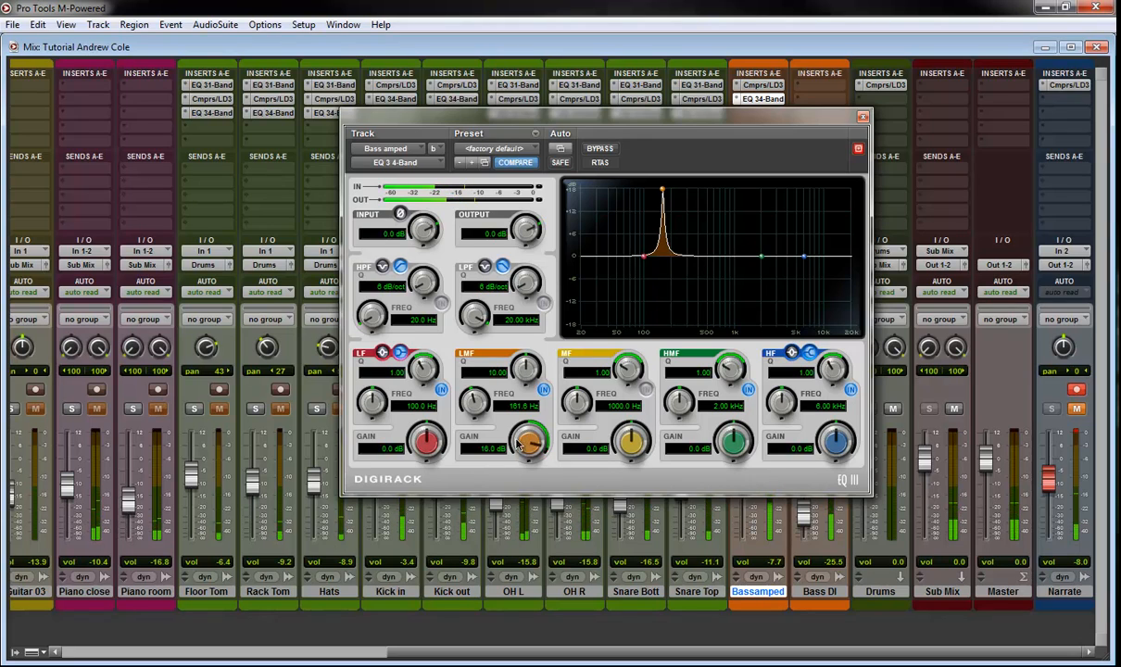
Cut the LMF band by 3.9 dB with a Q of 3.90 and the HMF band by 1.6 dB at 2.05 kHz, closing the EQ.
mouse_move(519, 445)
mouse_down()
mouse_move(531, 529)
mouse_move(526, 445)
mouse_up()
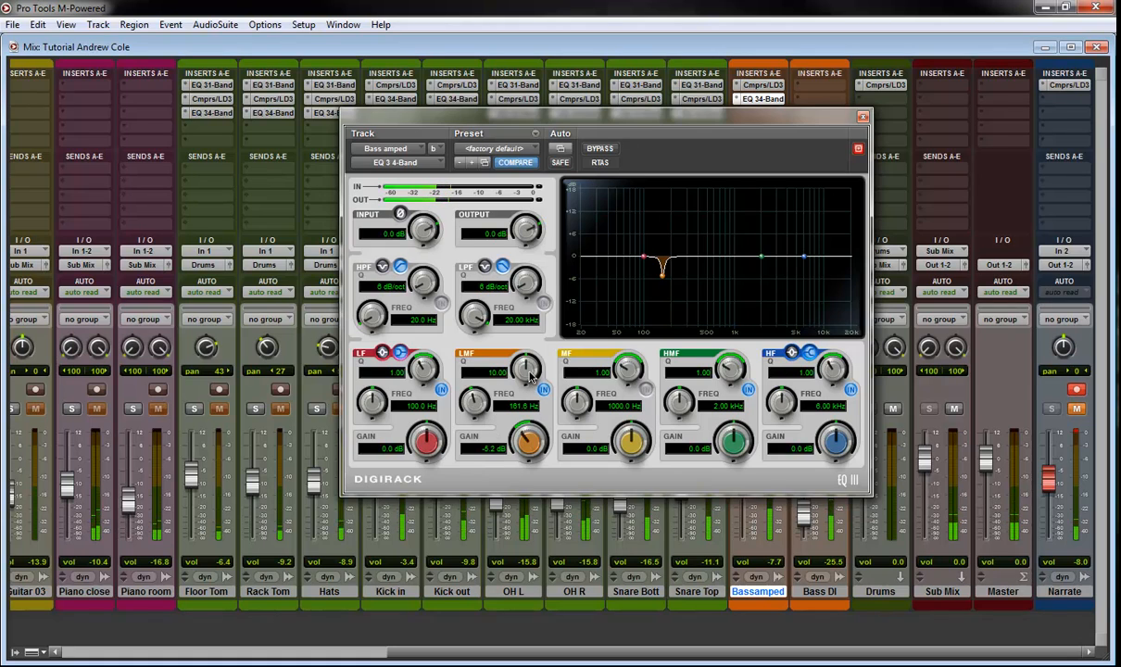
drag(530, 385, 523, 392)
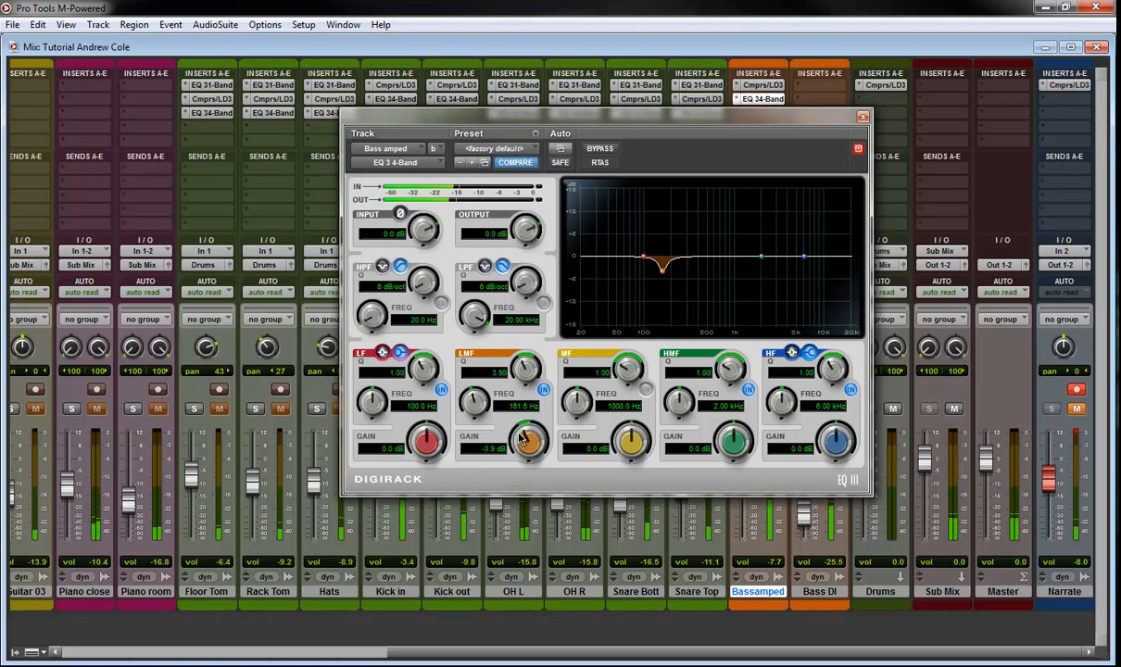
mouse_move(762, 260)
mouse_down()
mouse_move(764, 250)
mouse_move(762, 267)
mouse_up()
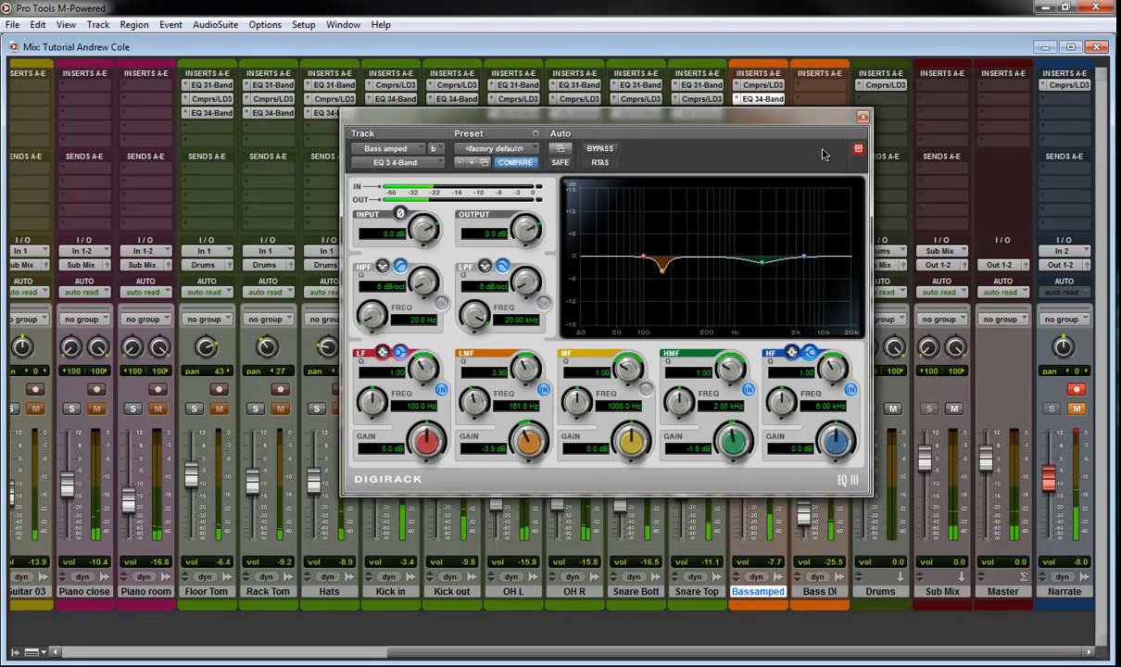
click(862, 119)
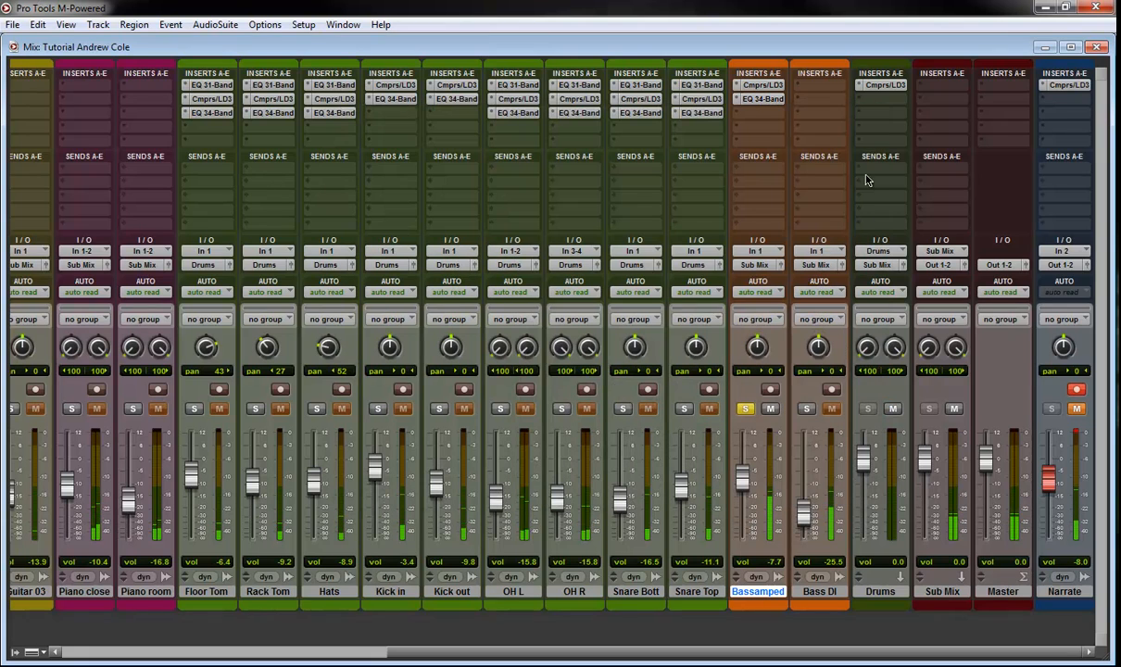
Take the Bassamped track out of solo, review its EQ and listen to the full mix with the Narrate track muted.
click(746, 409)
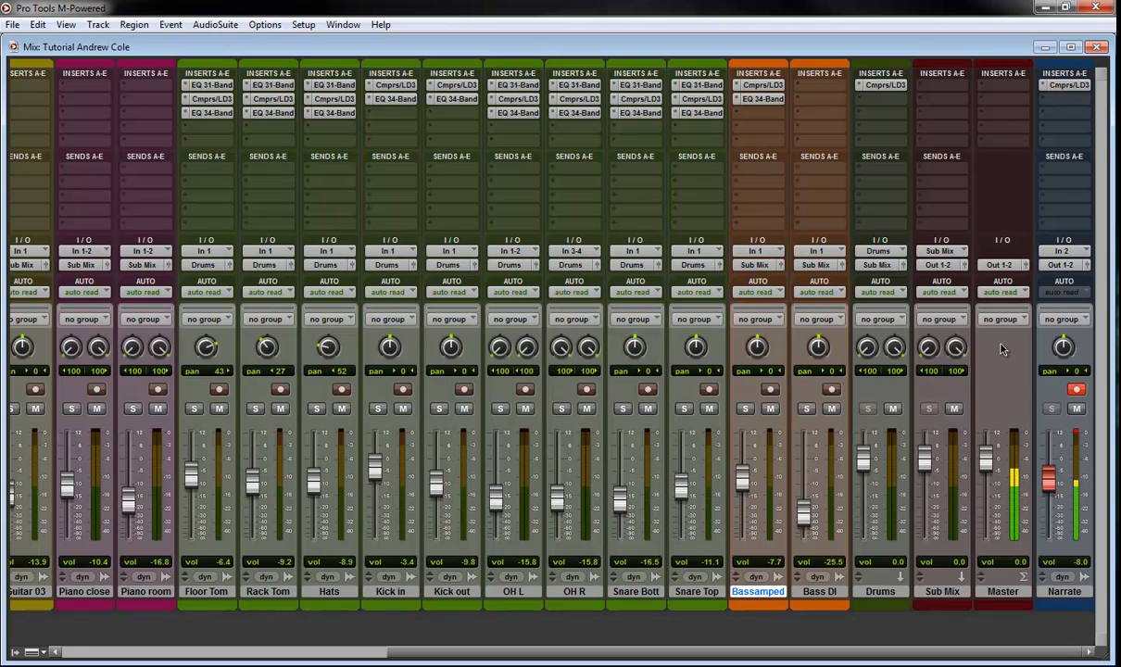
click(758, 98)
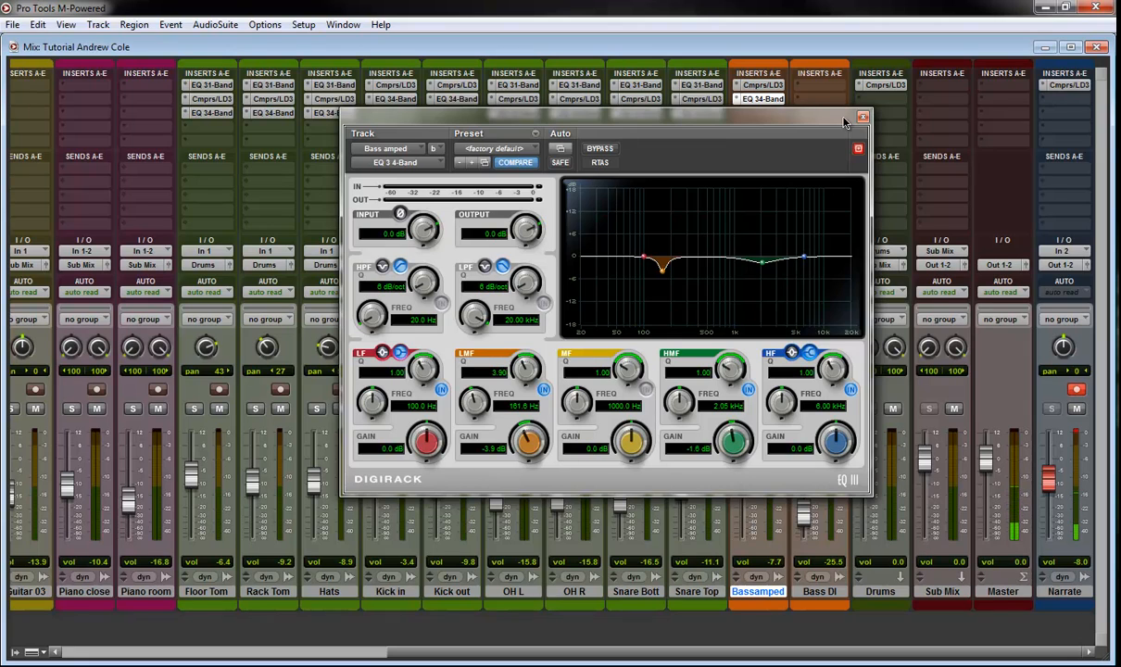
click(863, 122)
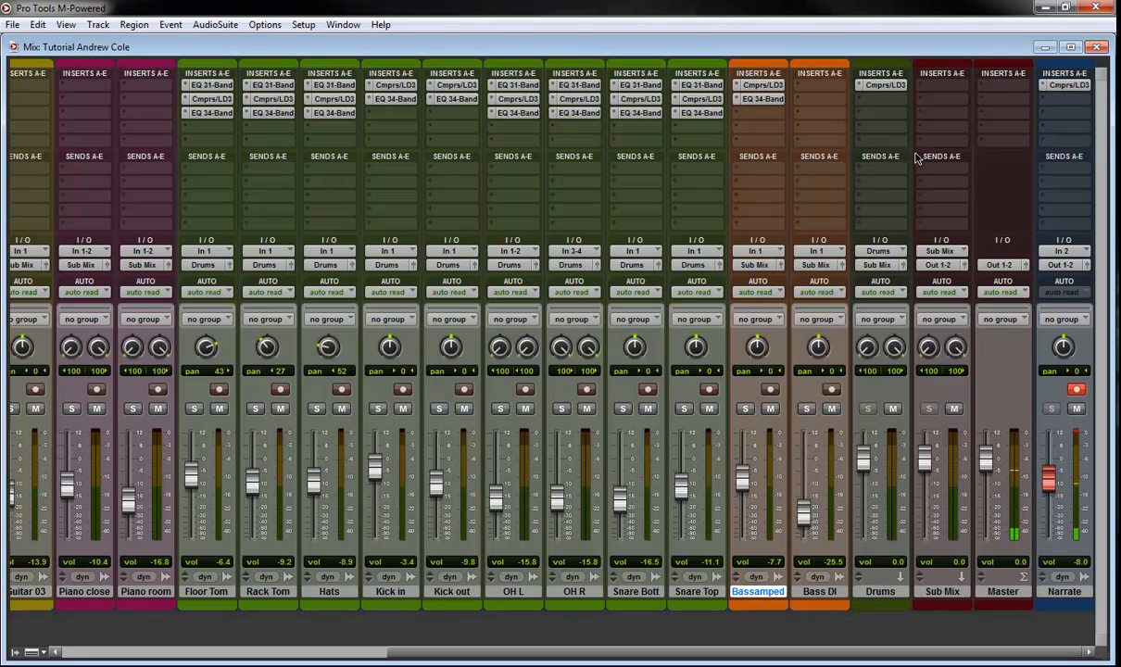
click(1076, 408)
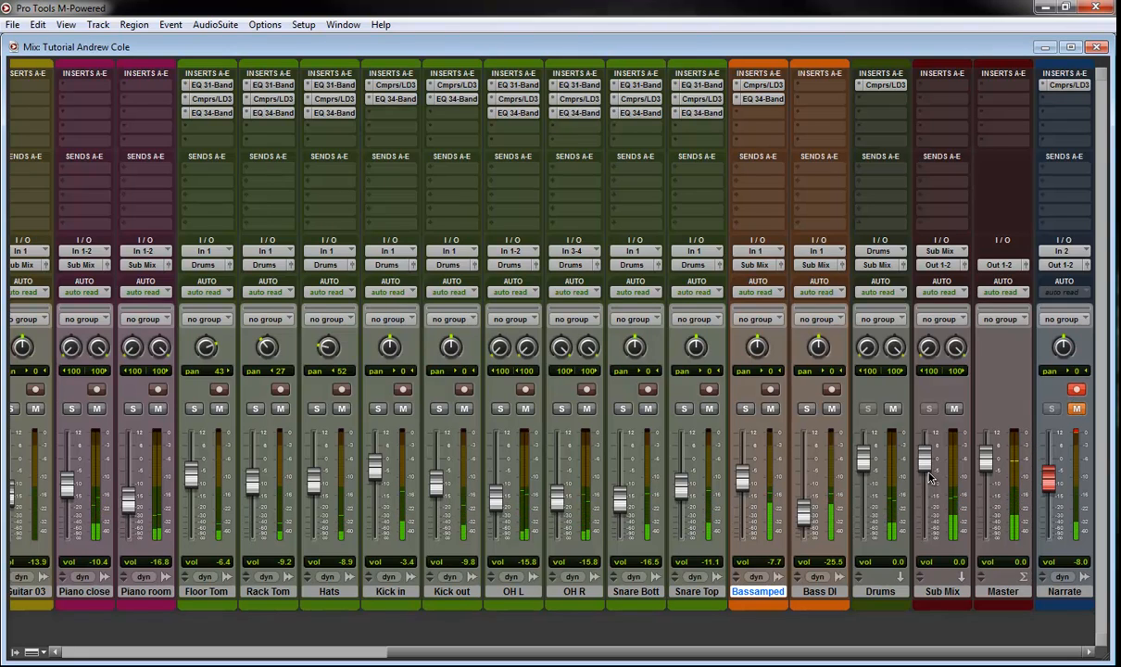
click(1077, 409)
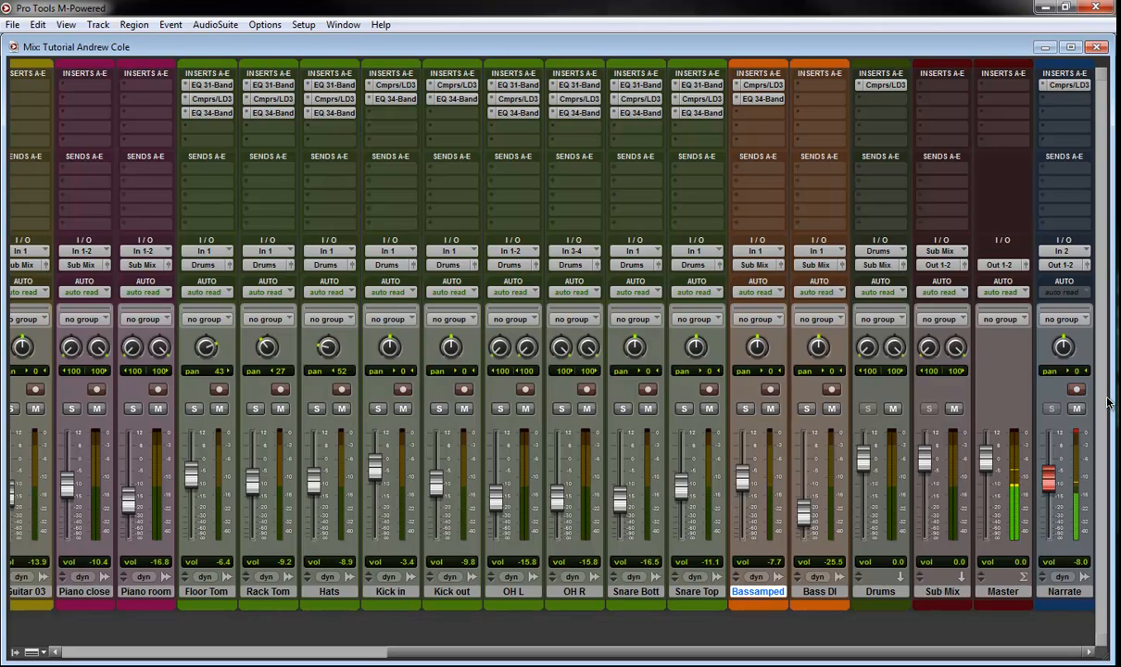
Insert the L1+ Ultramaximizer (stereo) in the Sub Mix track's first slot, set its threshold to about -6.7 dB and close it.
click(933, 112)
mouse_move(964, 111)
mouse_move(894, 124)
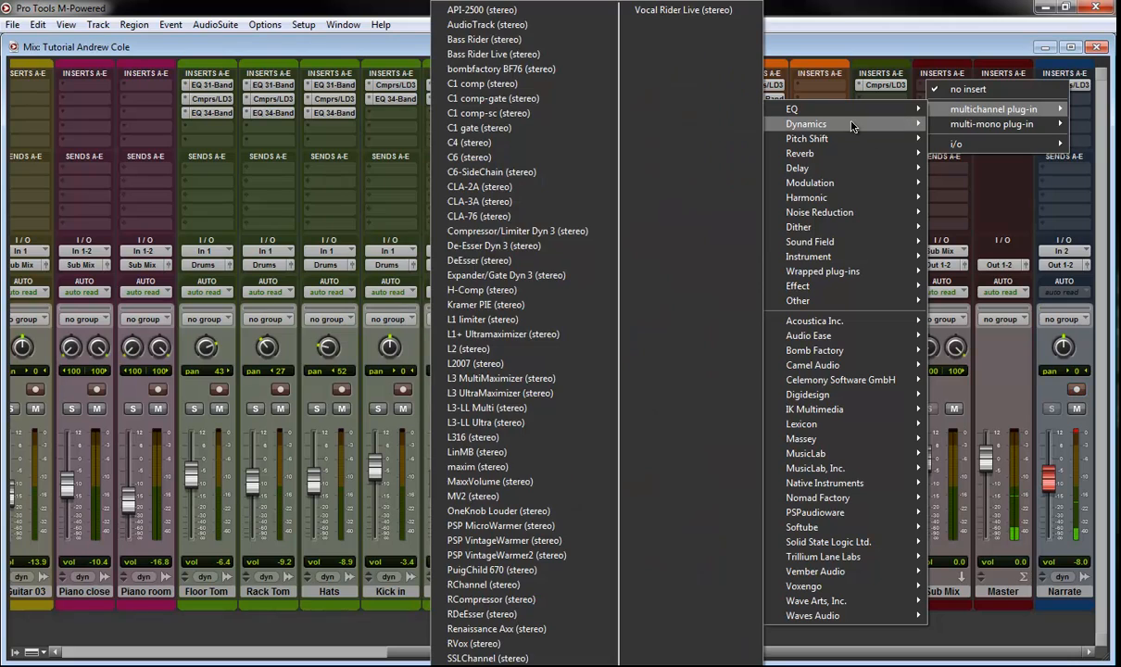
click(567, 334)
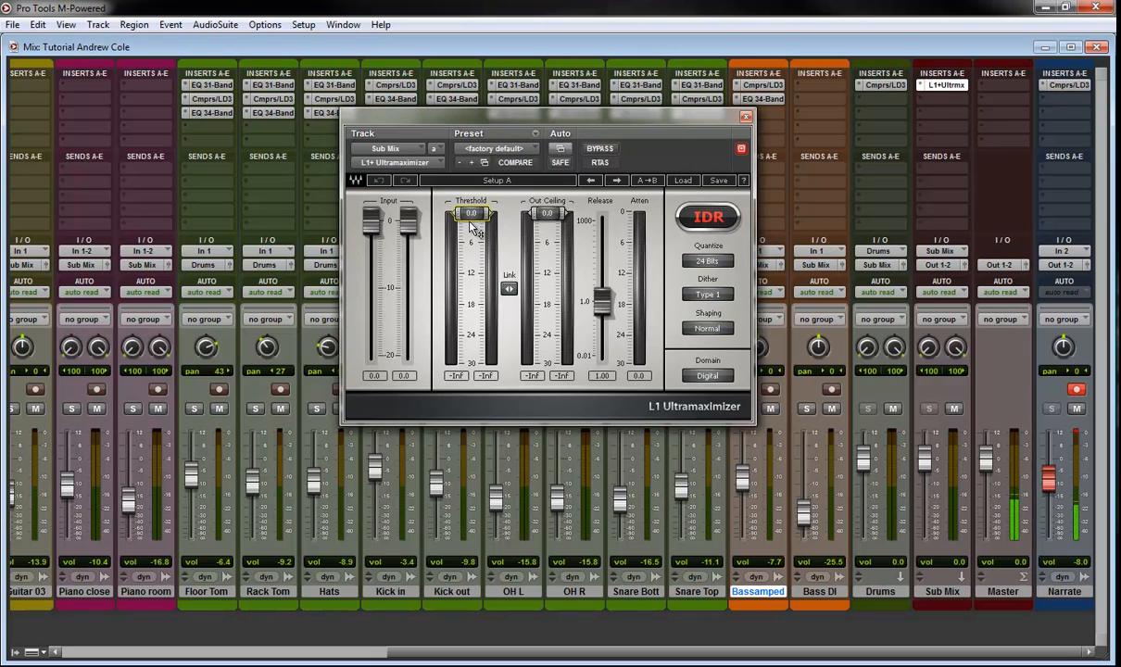
drag(473, 215, 470, 291)
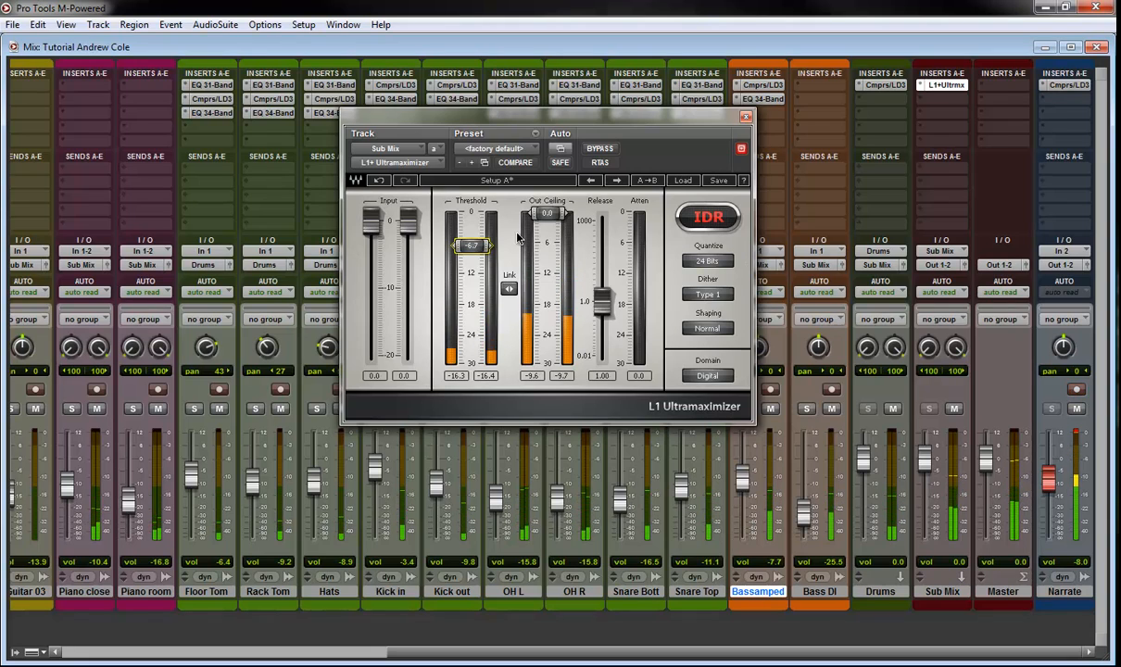
click(747, 118)
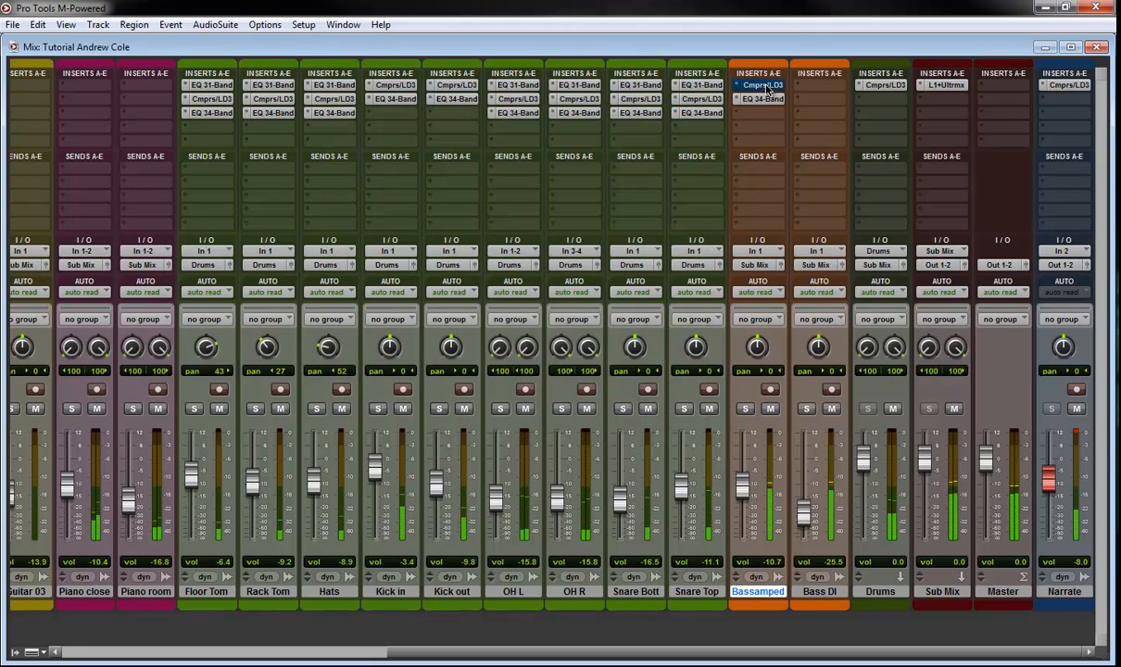
Copy the Bassamped track's compressor and 4-band EQ inserts to the same slots on the Bass DI track.
drag(801, 99, 804, 96)
drag(777, 100, 815, 102)
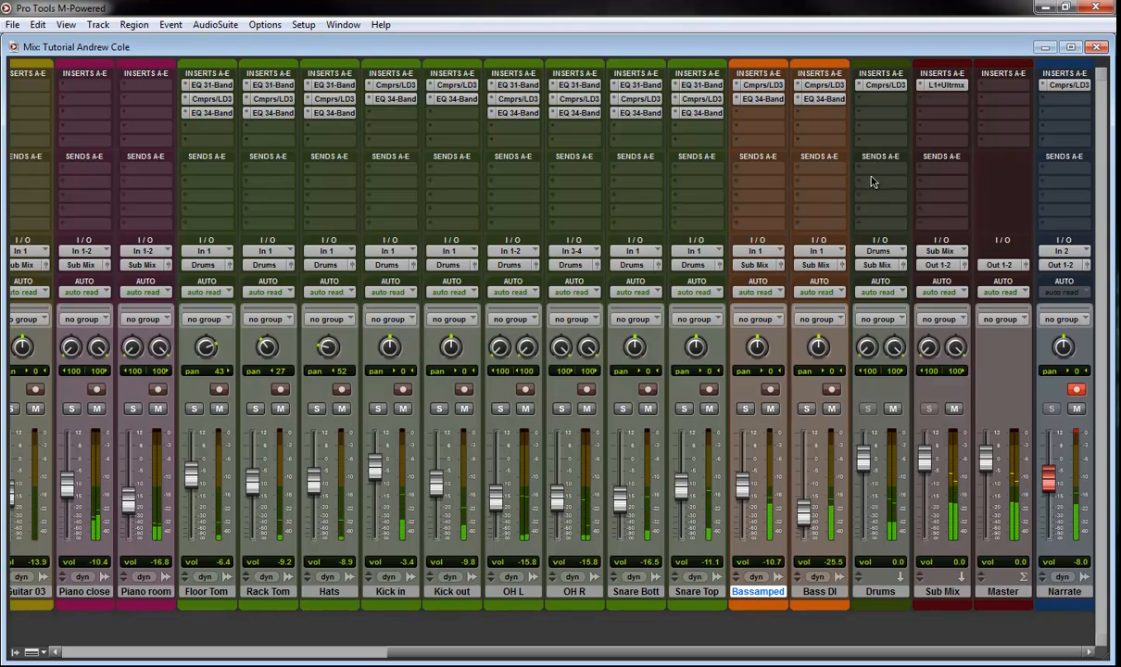
Bypass and re-enable the Bassamped track's compressor and EQ to compare the processed and unprocessed sound.
ctrl+click(761, 86)
ctrl+click(763, 100)
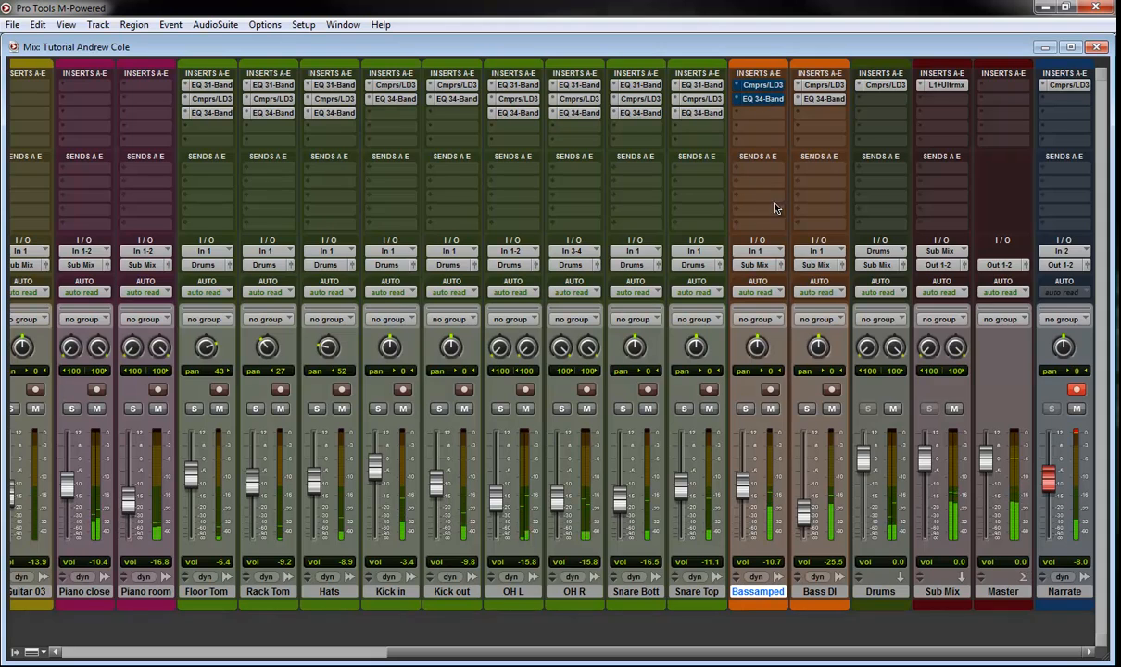
ctrl+click(765, 100)
ctrl+click(765, 87)
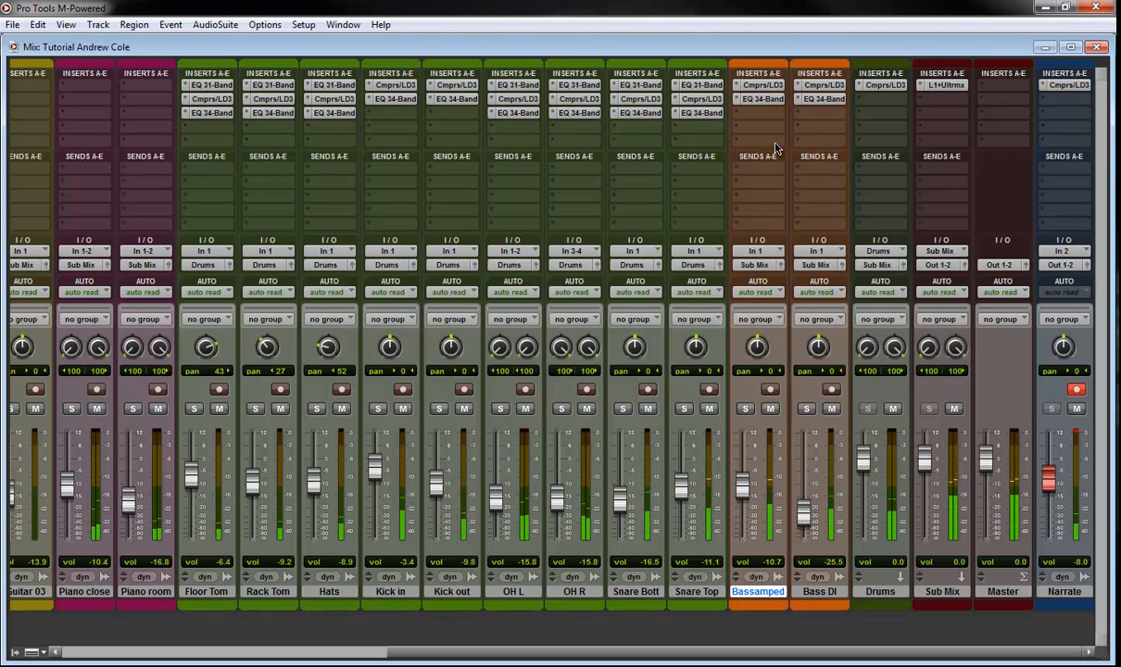
Set the Bassamped level to -6.8 dB and the Bass DI level to -10.4 dB, soloing Bass DI briefly to check it.
drag(743, 489, 743, 481)
drag(805, 516, 807, 498)
click(806, 409)
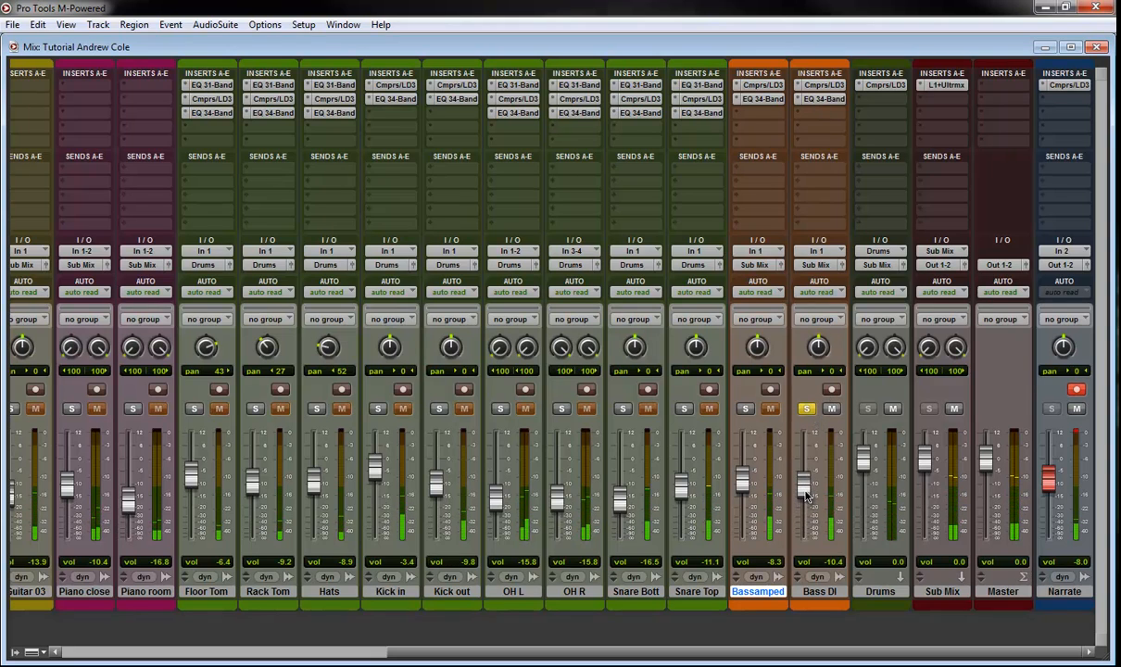
click(806, 408)
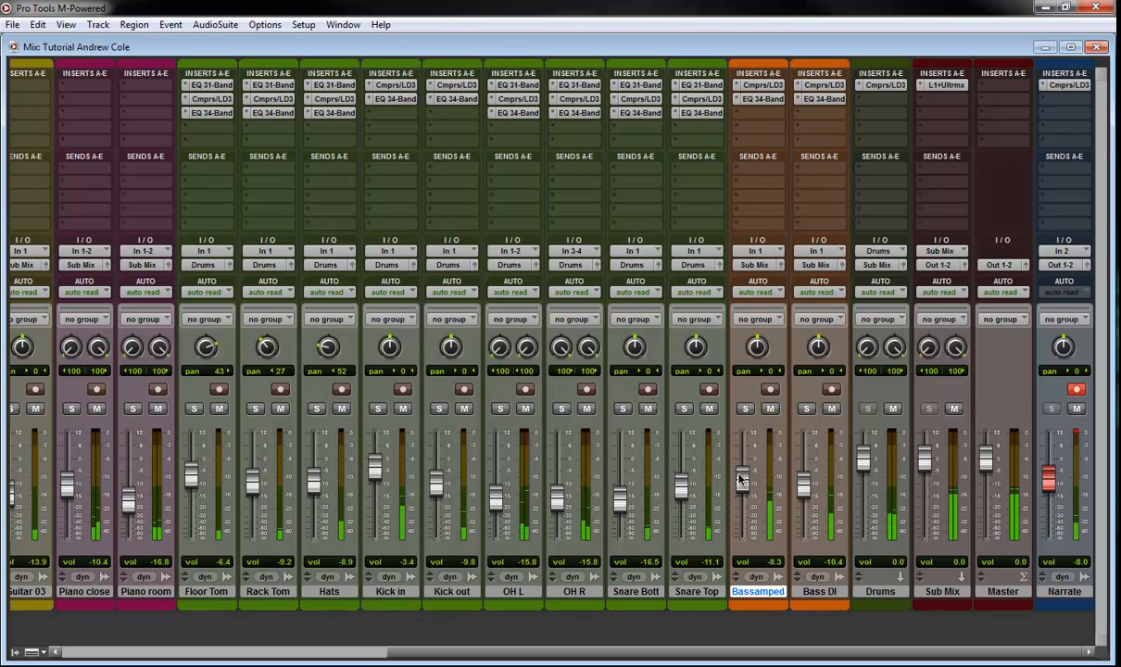
drag(742, 480, 743, 473)
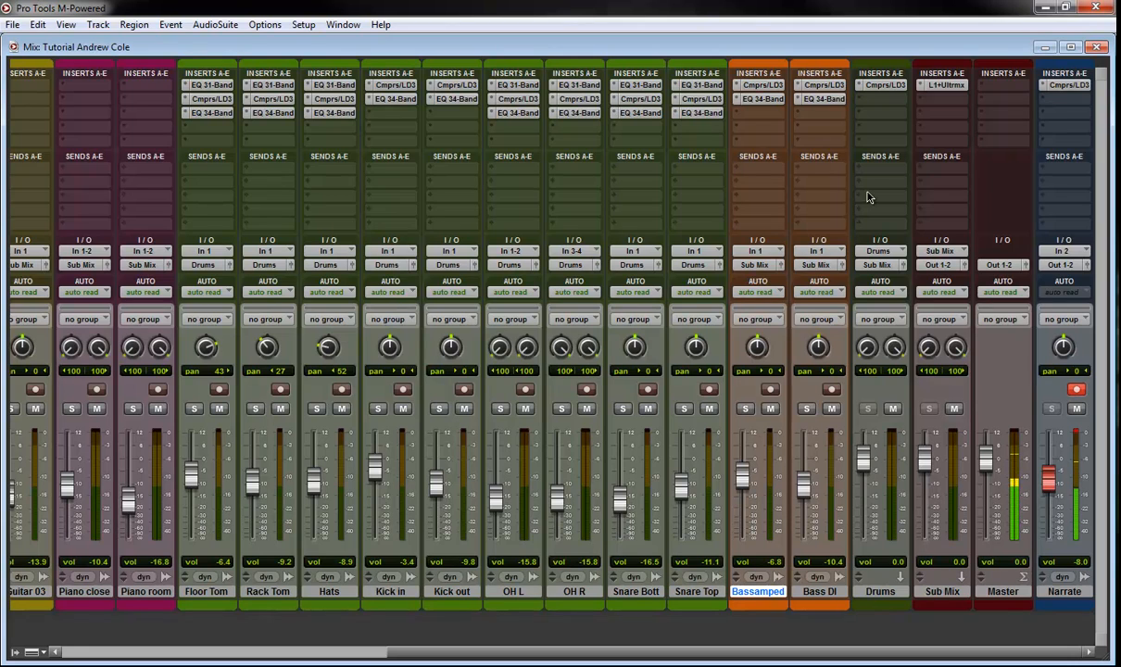
Insert the Compressor/Limiter Dyn 3 (mono) plug-in in the third insert slot of the Bassamped track.
click(740, 114)
mouse_move(781, 137)
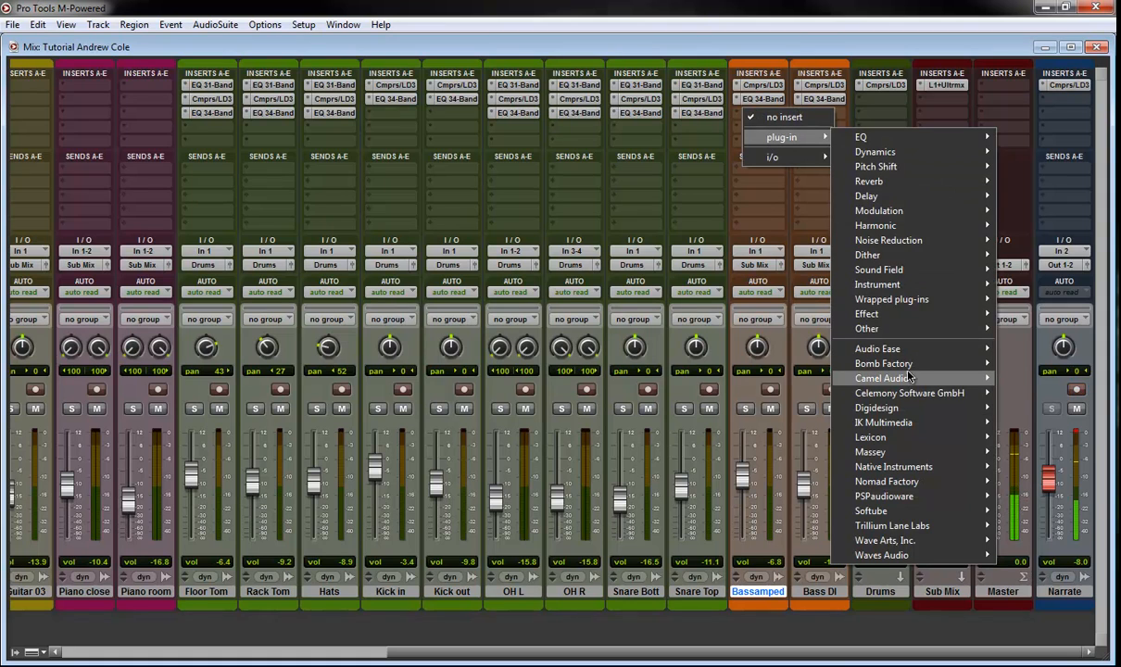
mouse_move(908, 412)
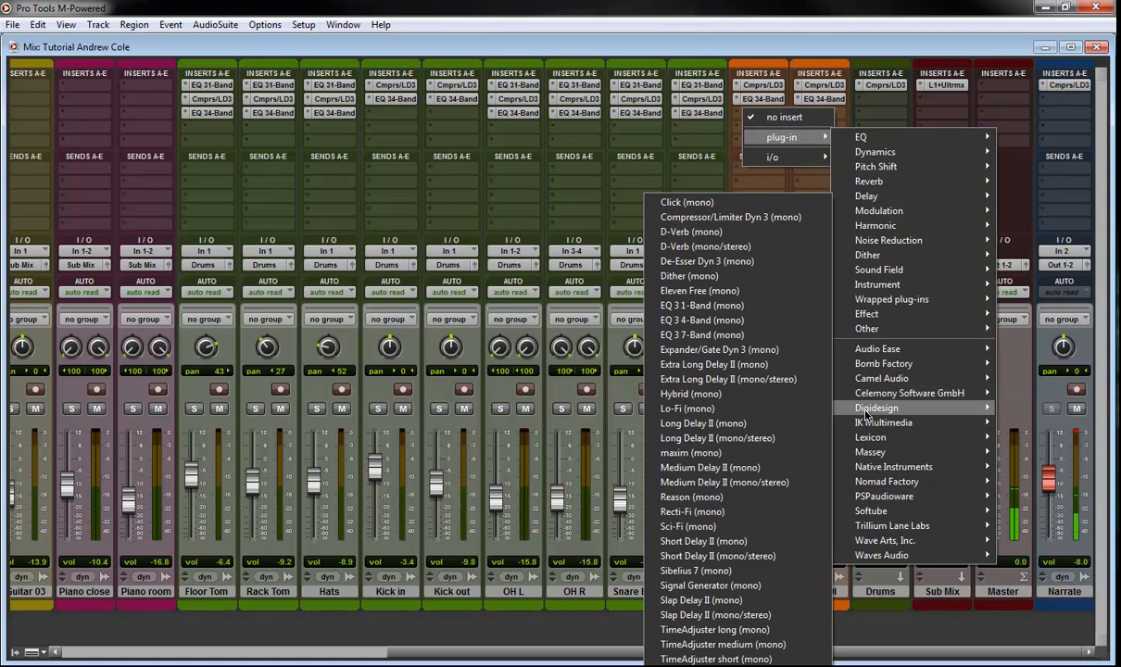
click(727, 217)
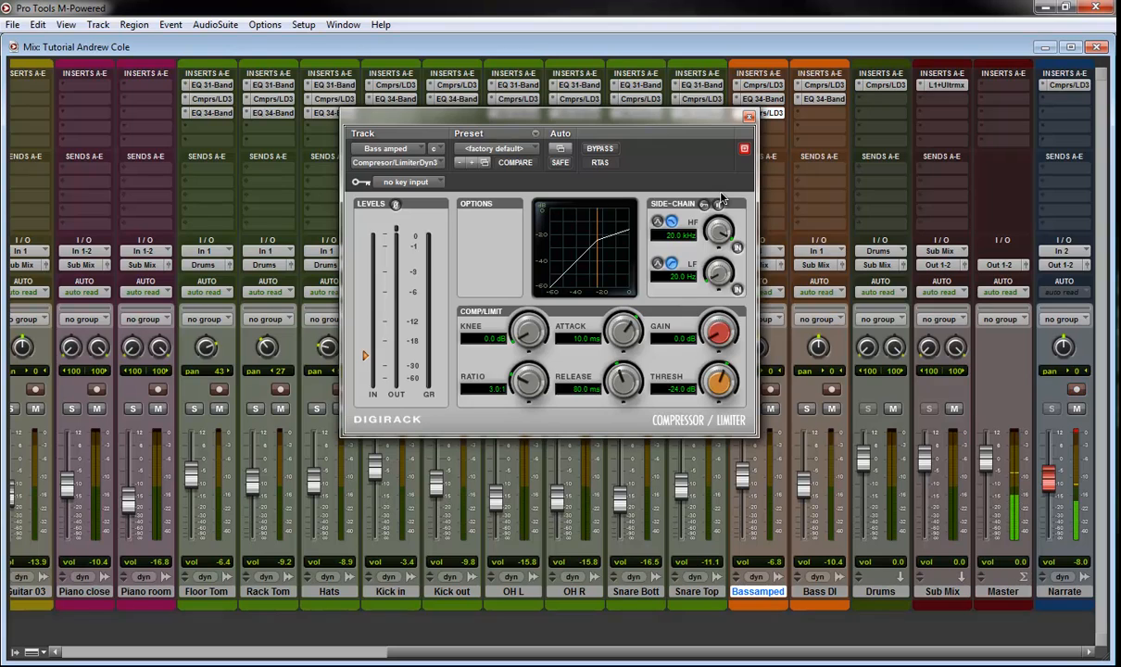
Set the compressor's knee to 15.9 dB, threshold to -16.5 dB, attack to 15.1 ms, release to 150.8 ms and ratio to 4.0:1.
drag(531, 320, 544, 255)
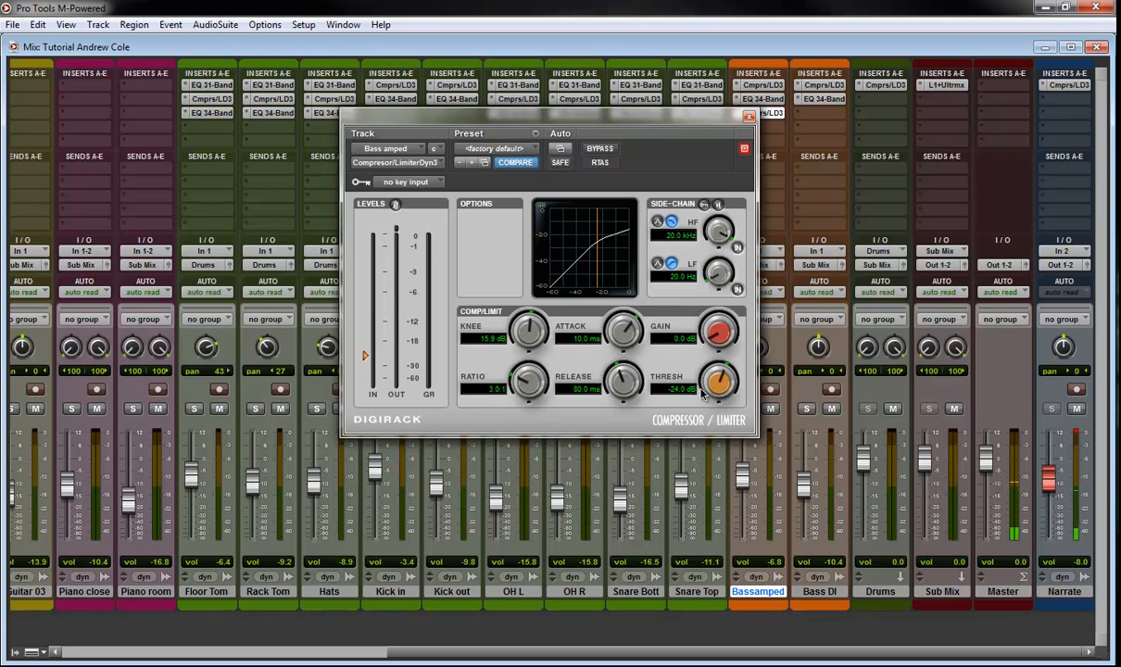
drag(716, 385, 704, 371)
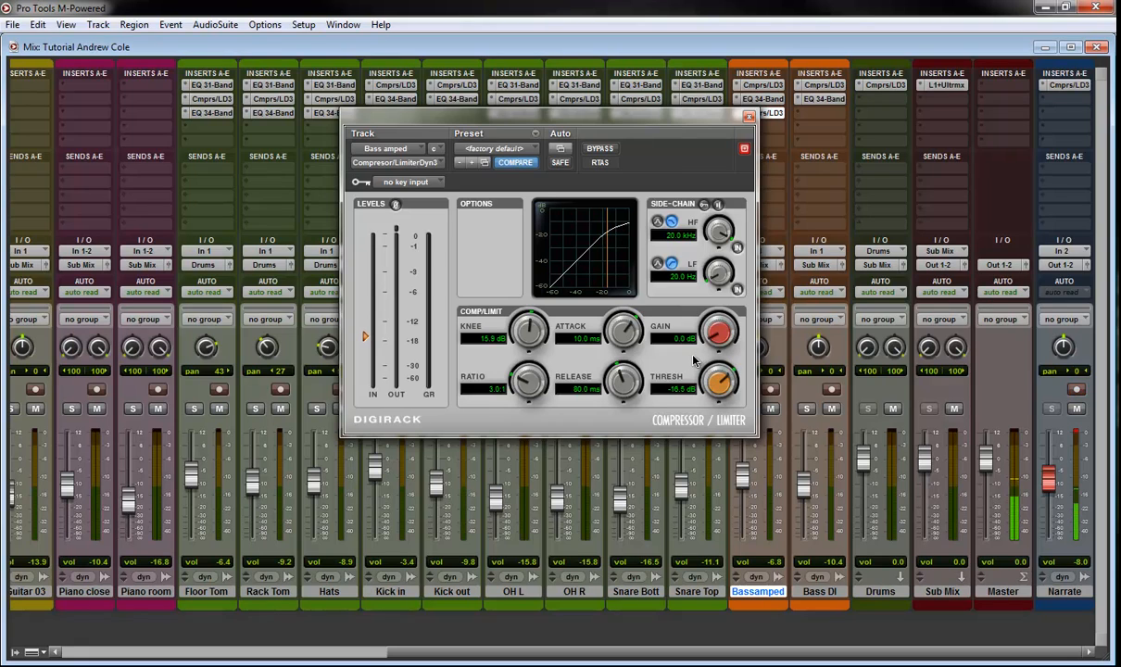
drag(619, 345, 617, 371)
drag(527, 391, 528, 376)
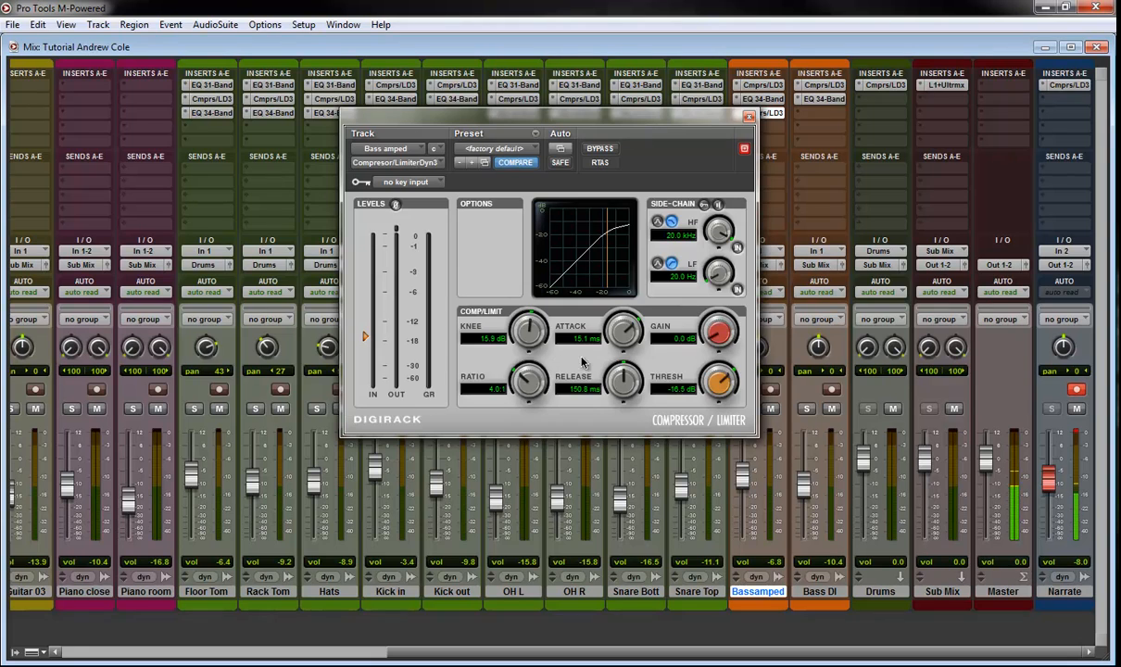
Move the compressor window aside, solo the Bassamped track to check the compression and close the plug-in.
drag(628, 115, 575, 118)
click(746, 409)
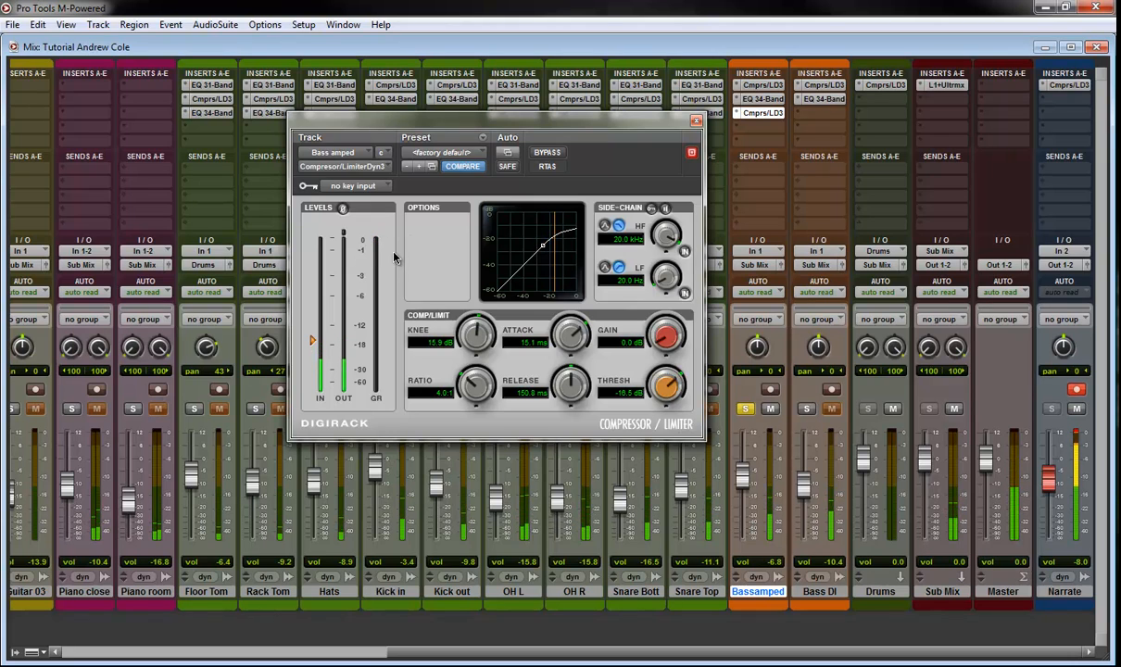
click(696, 121)
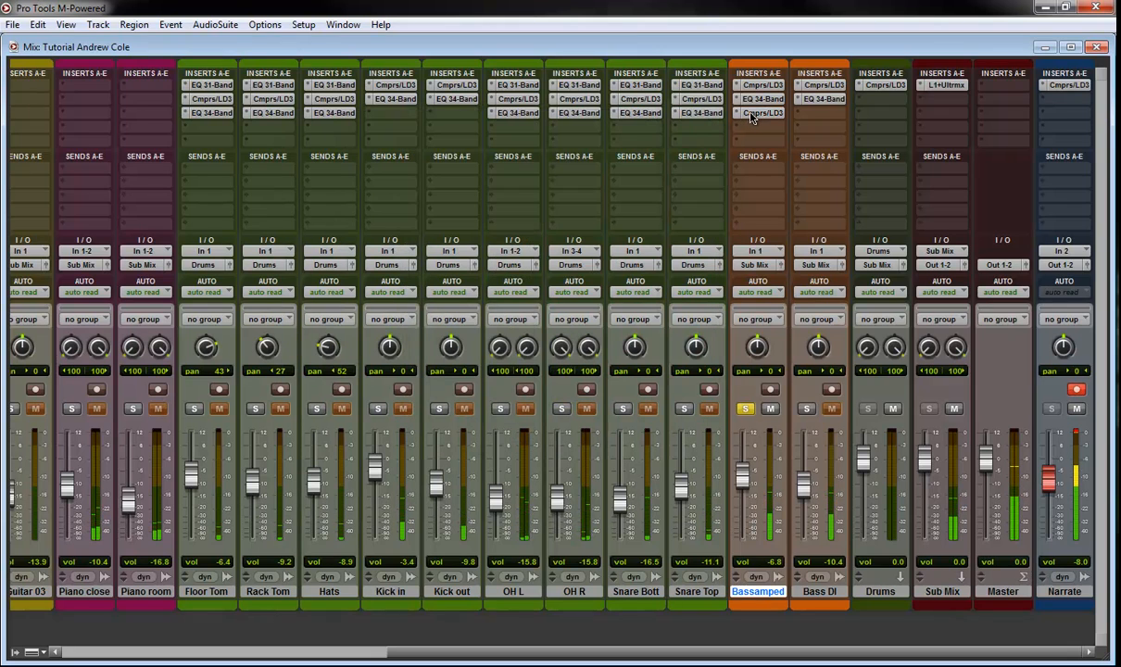
Copy the Bassamped track's second compressor to the Bass DI track's third insert slot and unsolo Bassamped.
drag(772, 118, 813, 112)
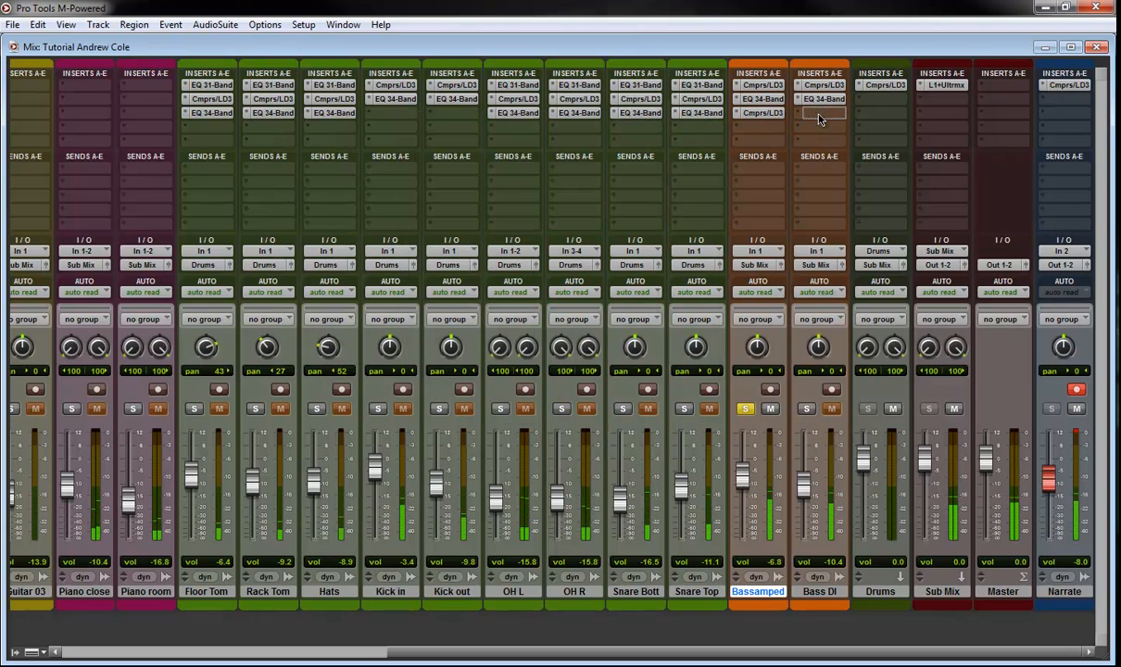
click(745, 409)
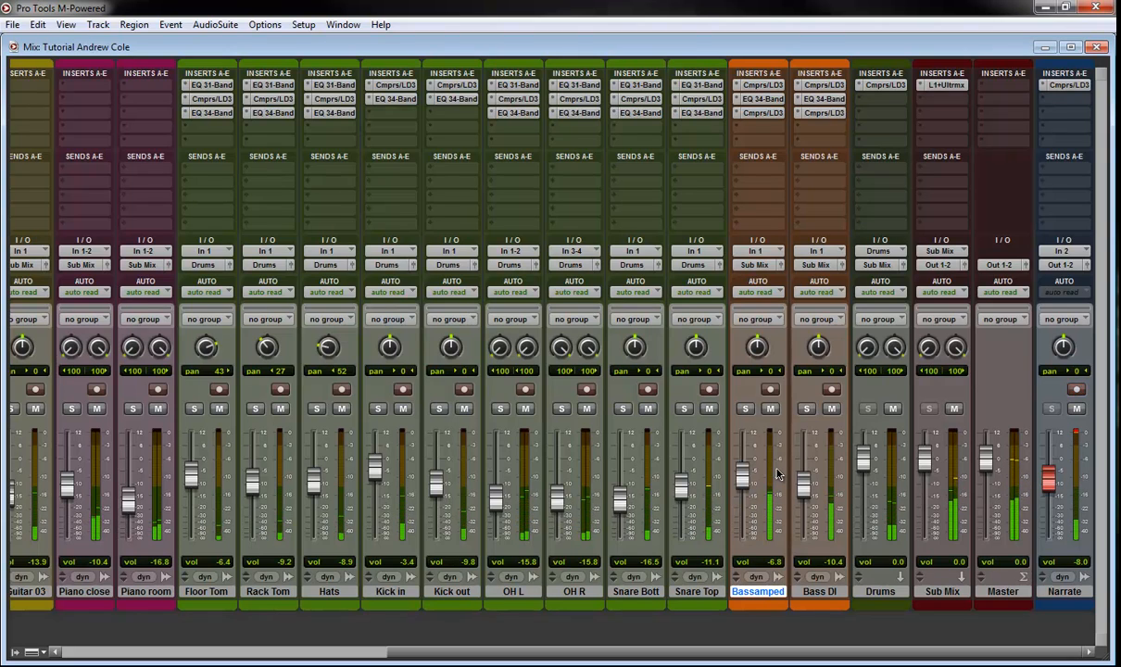
Listen to the full mix with the Narrate track muted, unmute it and review the guitar and piano channels.
click(1076, 409)
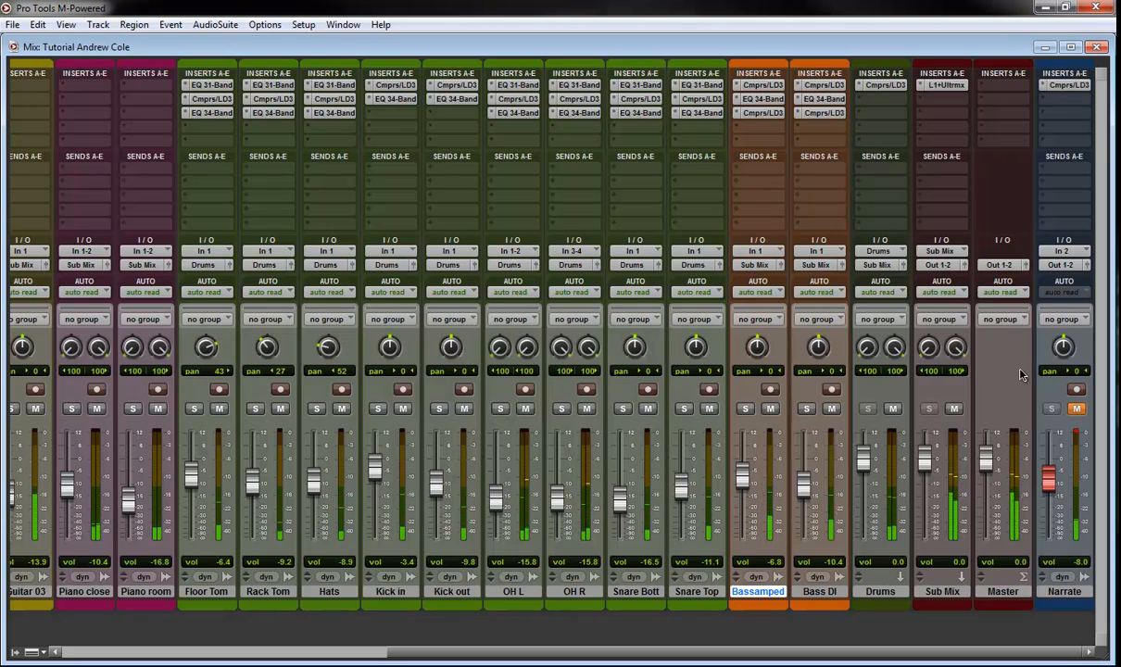
click(1076, 409)
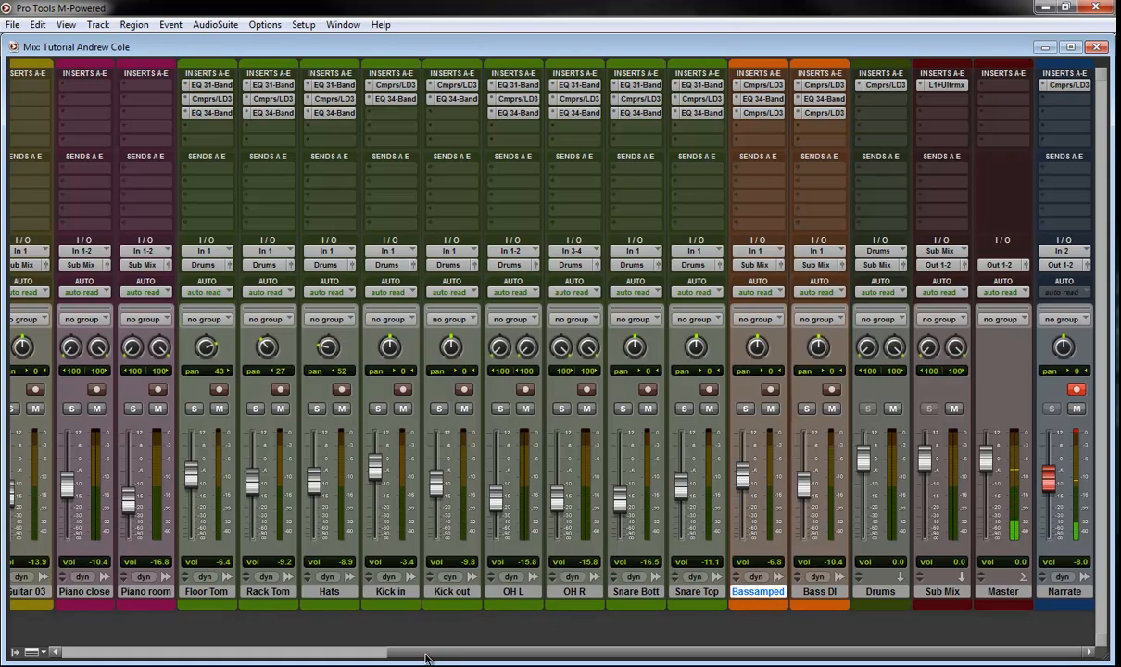
drag(426, 658, 220, 633)
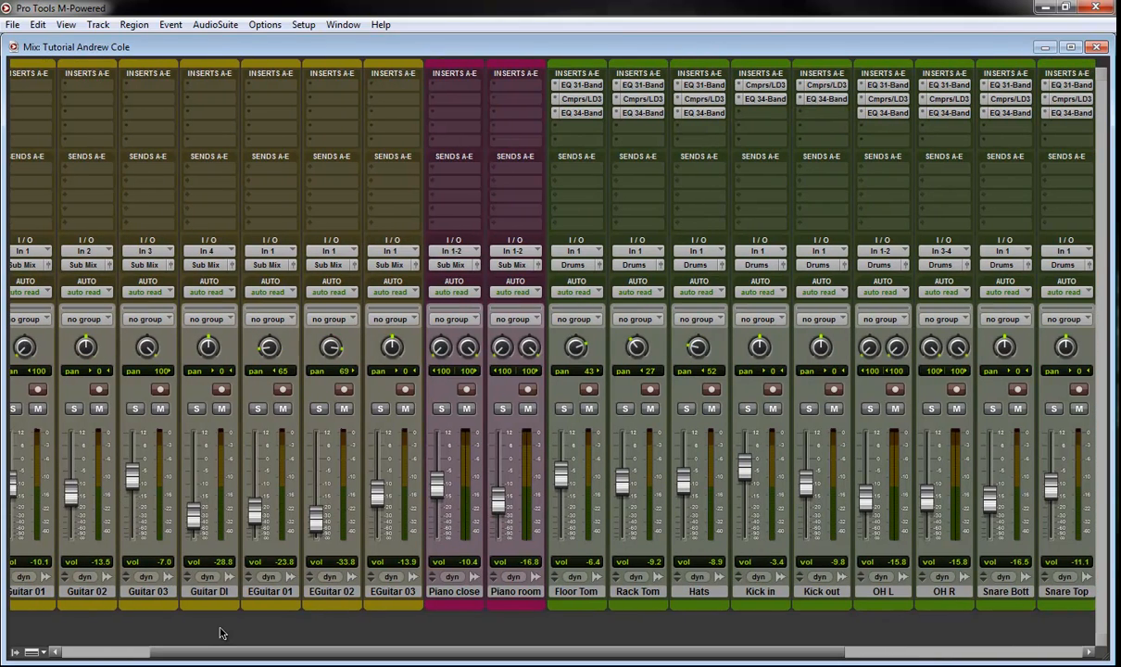
mouse_move(220, 632)
mouse_down()
mouse_move(280, 619)
mouse_move(204, 630)
mouse_up()
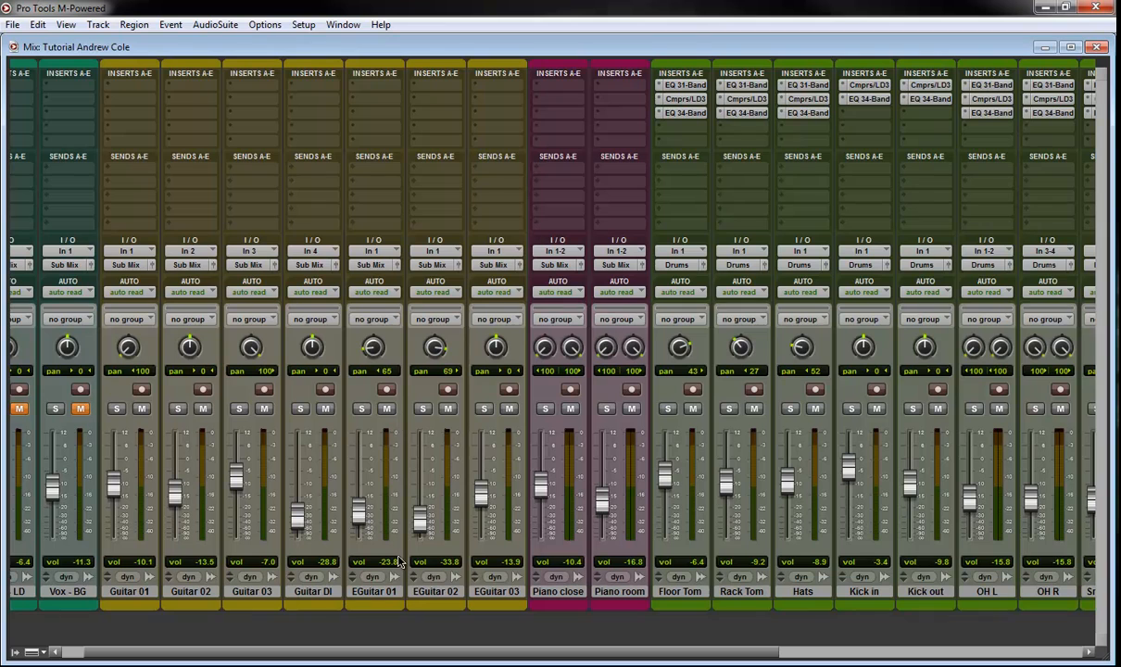
drag(546, 655, 584, 655)
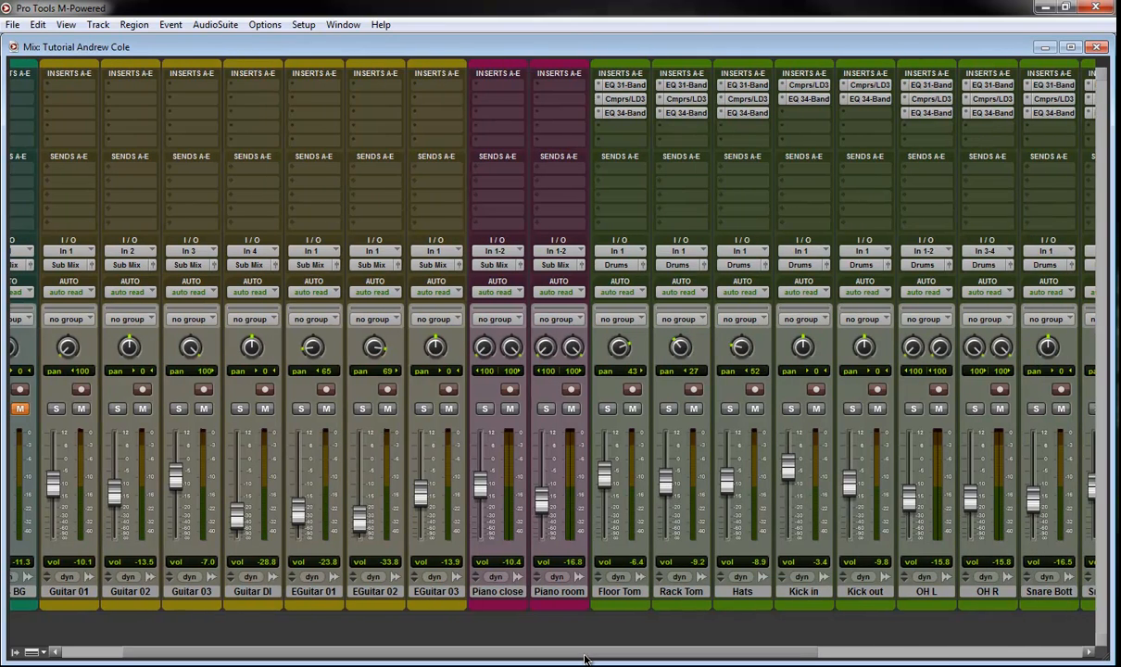